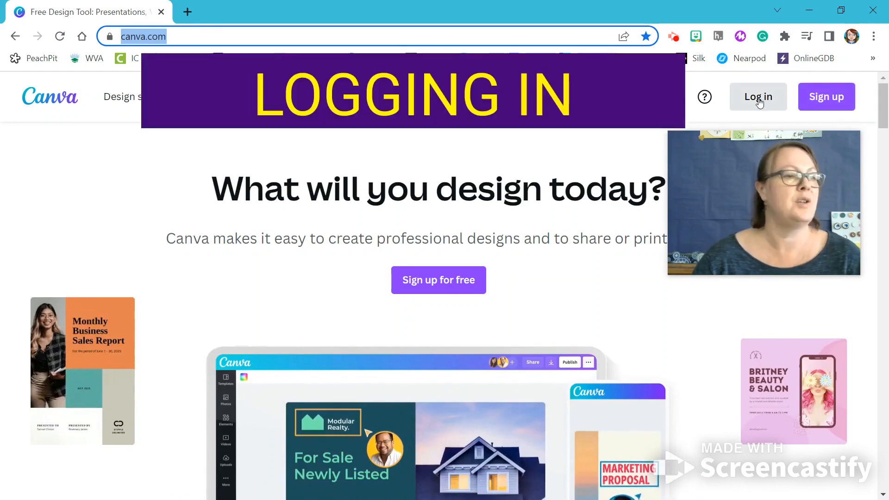
# Log in to Canva with the Google account.
pyautogui.click(759, 102)
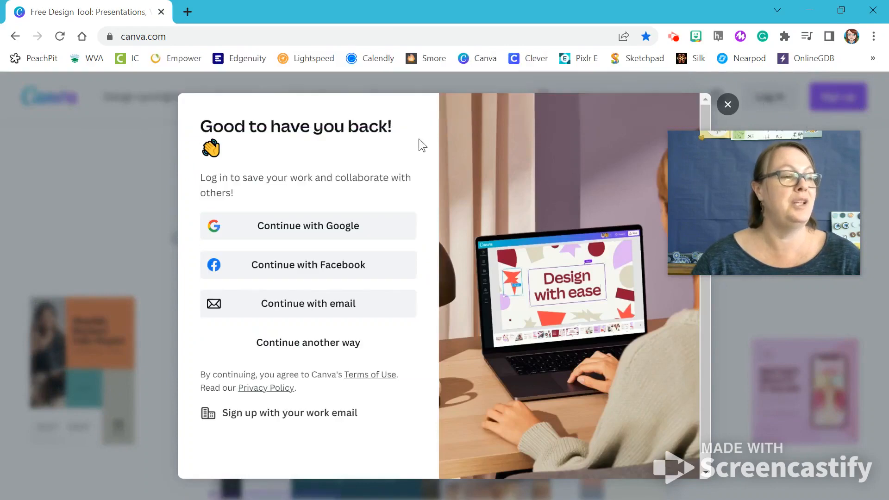
pyautogui.click(305, 227)
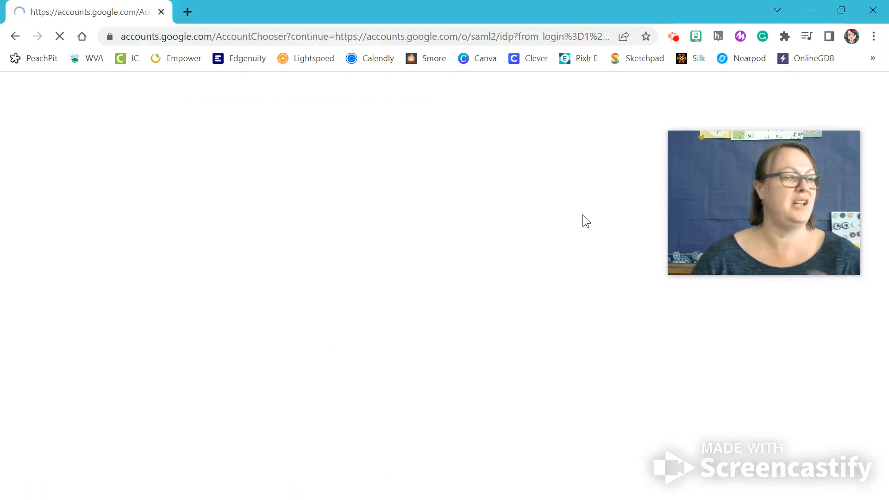
pyautogui.click(582, 221)
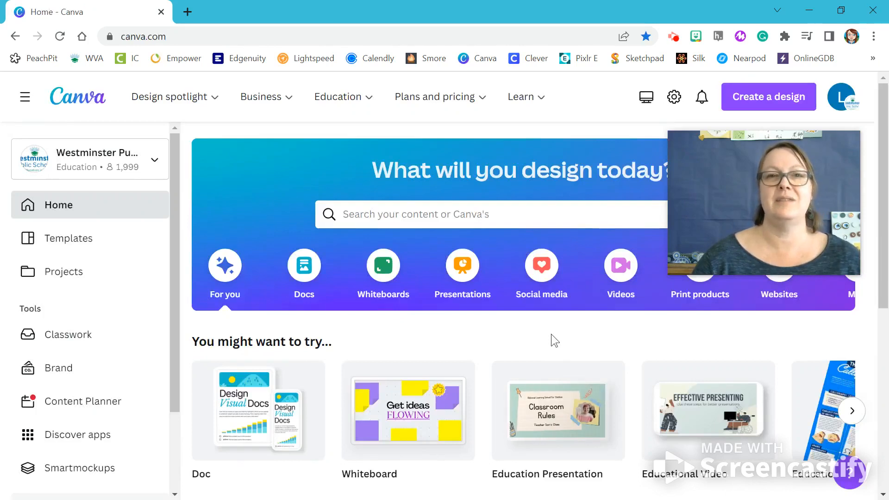
pyautogui.moveTo(785, 187)
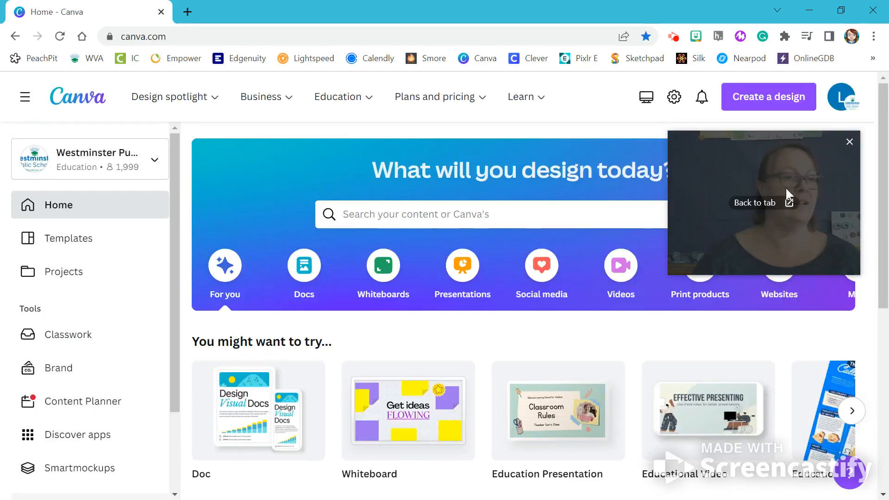
pyautogui.click(849, 142)
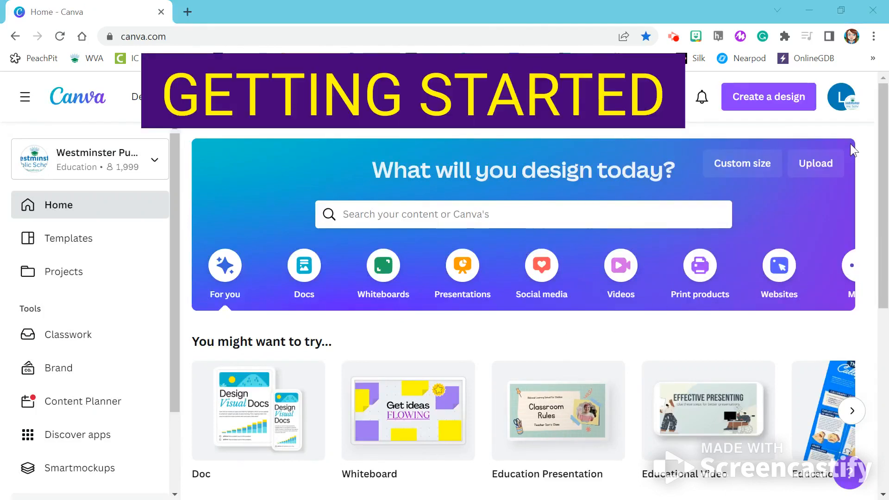
# View the suggested design types for creating a new design, and close the list without choosing one.
pyautogui.click(763, 101)
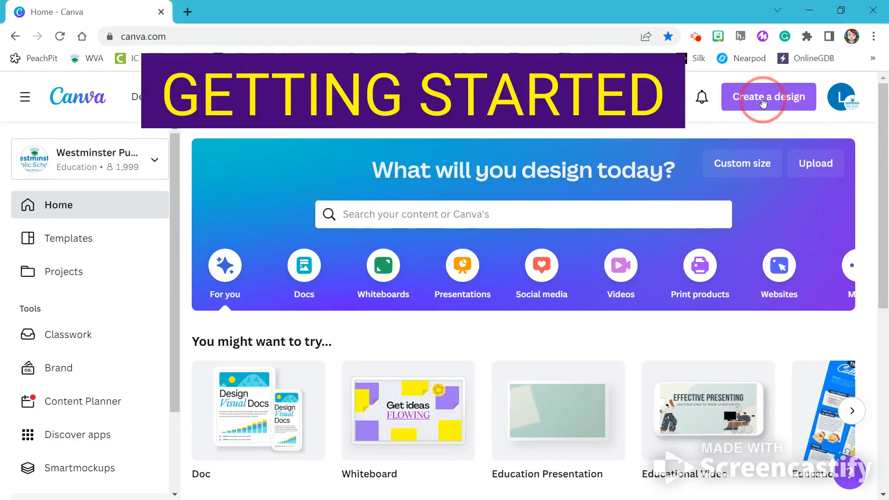
pyautogui.click(762, 99)
pyautogui.click(762, 99)
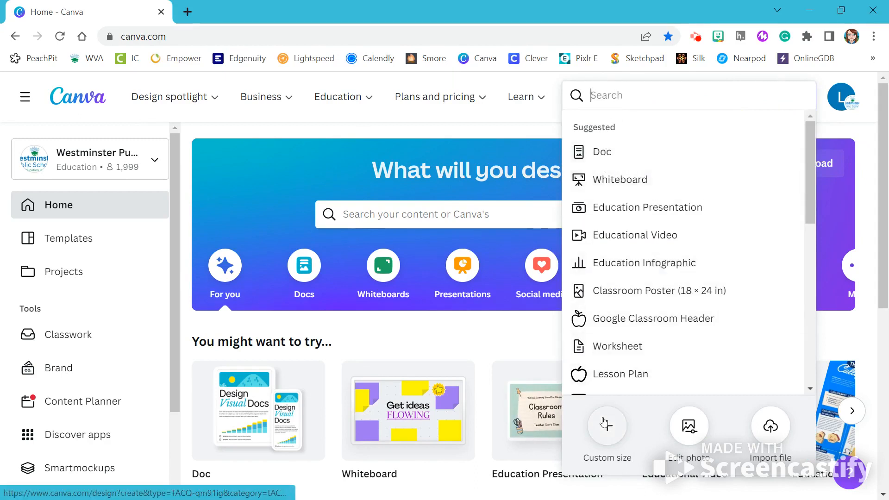
pyautogui.click(864, 147)
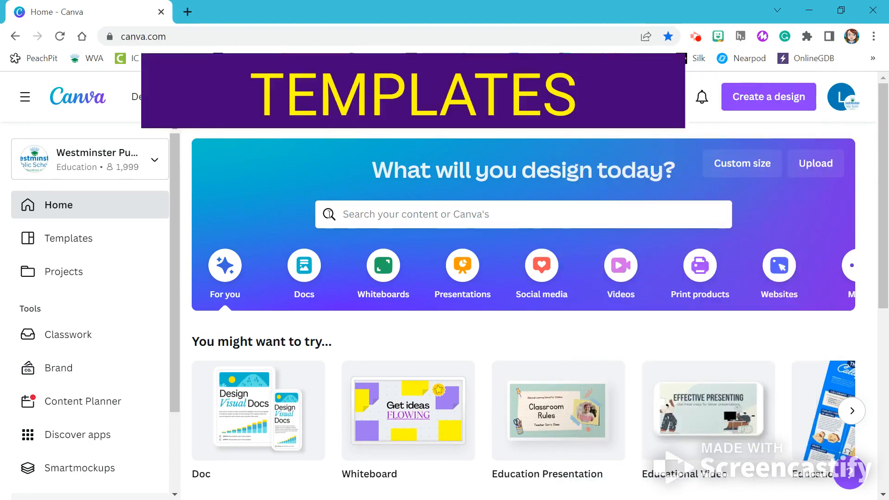
# Search the templates for "newspaper".
pyautogui.click(377, 214)
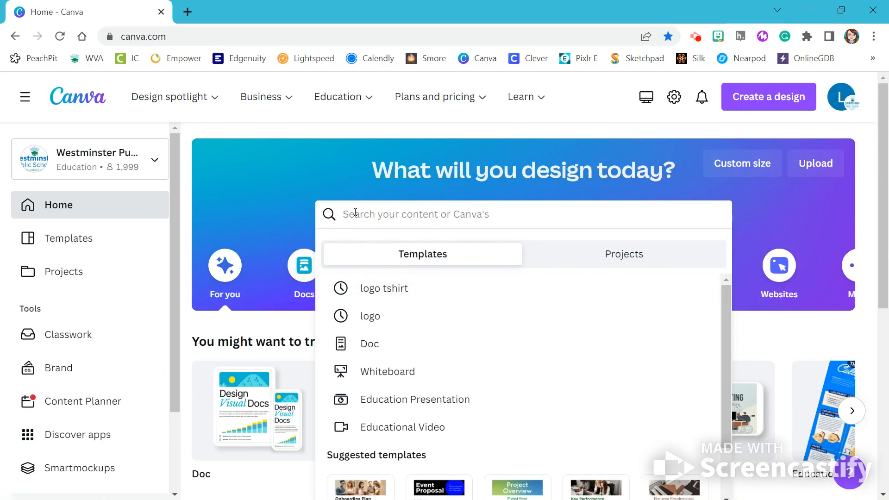
pyautogui.write('newspaper')
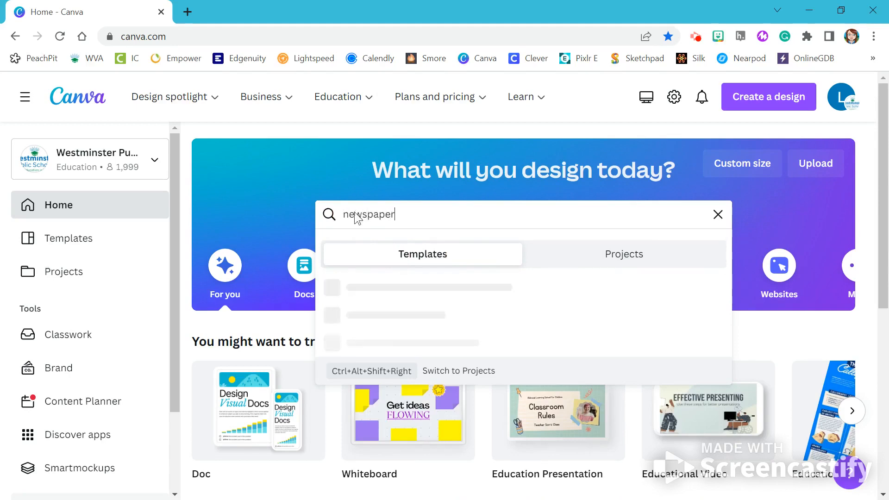
pyautogui.press('Return')
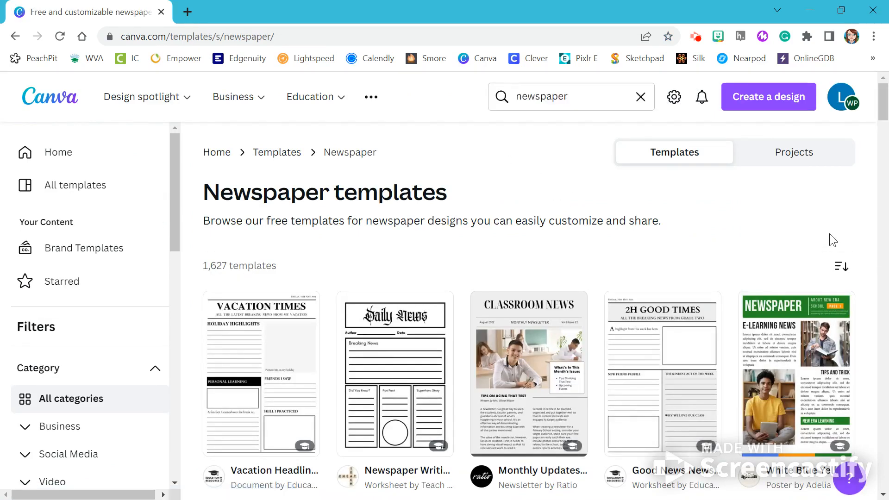
# Browse the newspaper templates and open the Monthly Updates School Newspaper Classroom News A4 Email Newsletter template for customizing.
pyautogui.scroll(-3, 829, 233)
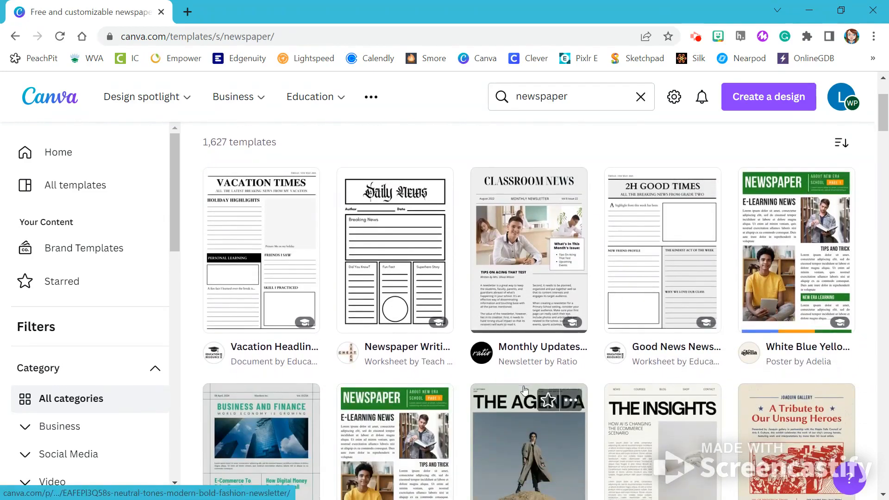
pyautogui.scroll(-1, 503, 262)
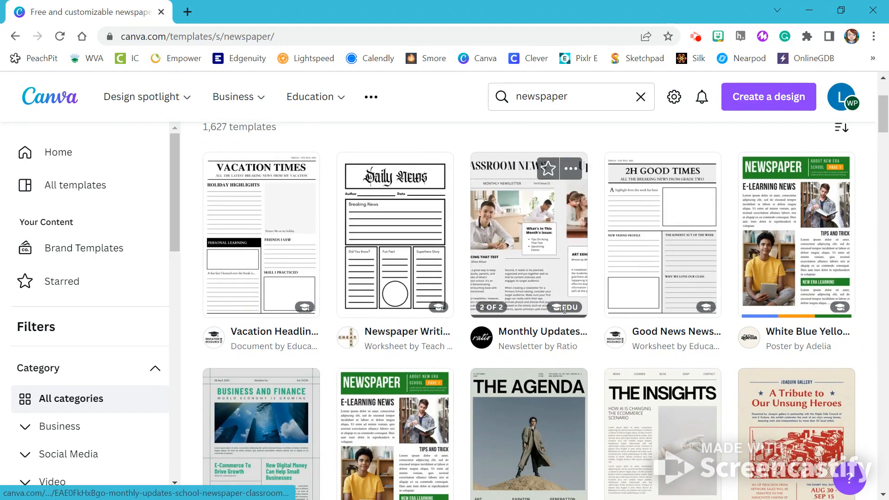
pyautogui.moveTo(561, 309)
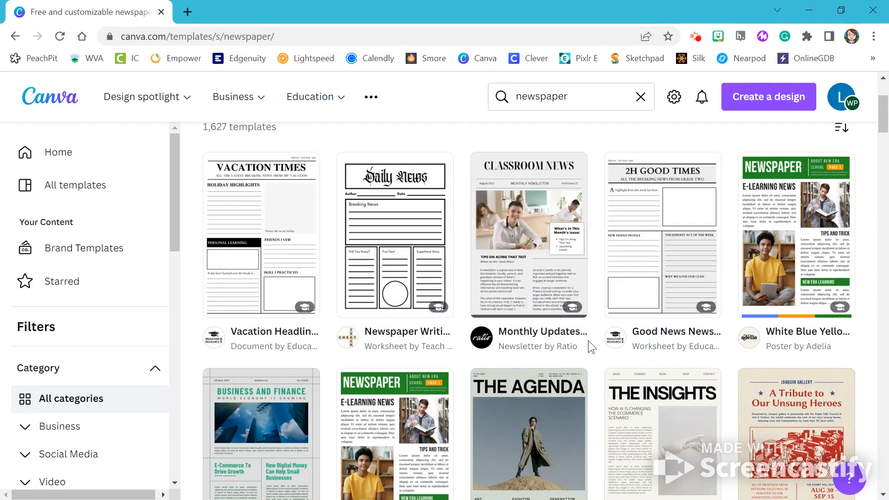
pyautogui.scroll(-3, 589, 341)
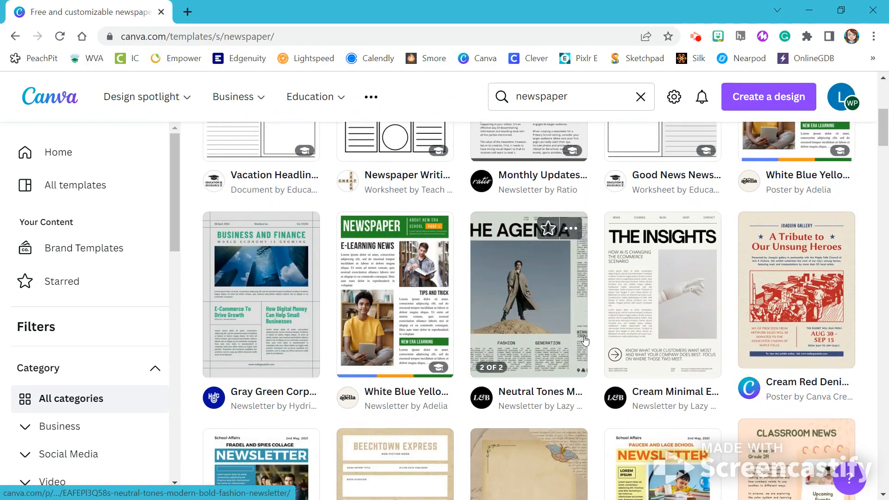
pyautogui.scroll(4, 585, 340)
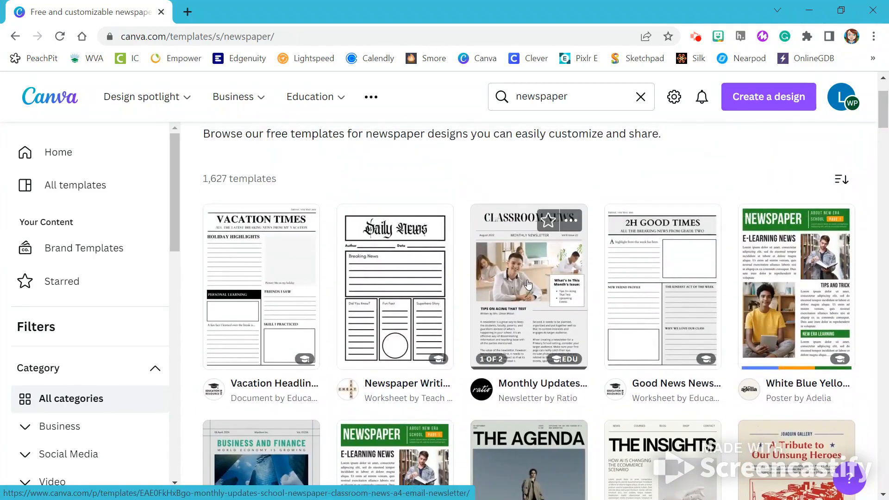
pyautogui.click(527, 283)
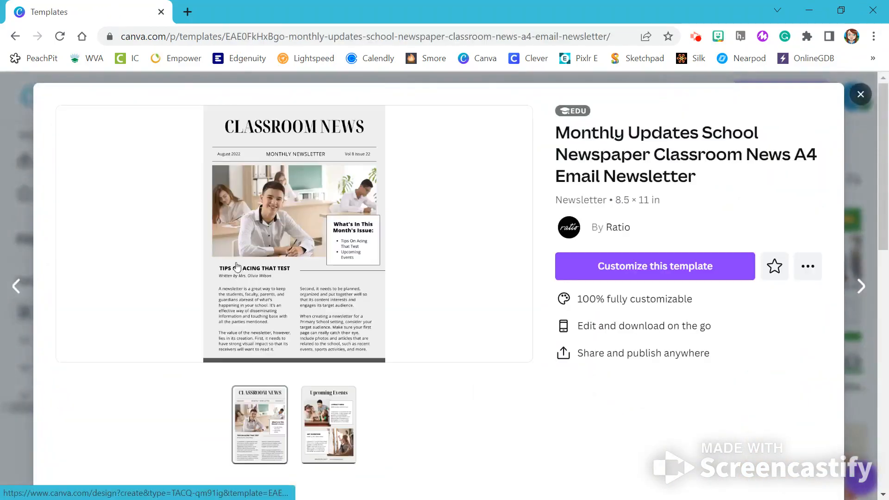
pyautogui.click(626, 268)
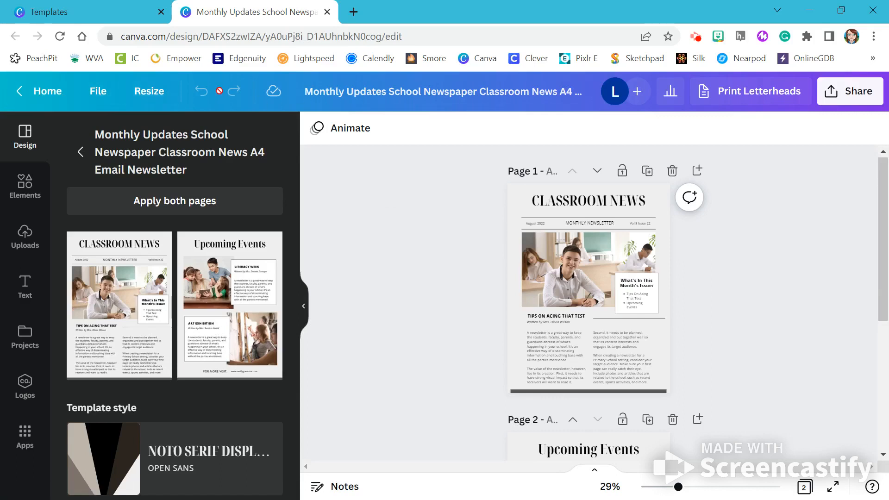
# Look through the design's file options and its resize options without changing anything.
pyautogui.click(98, 92)
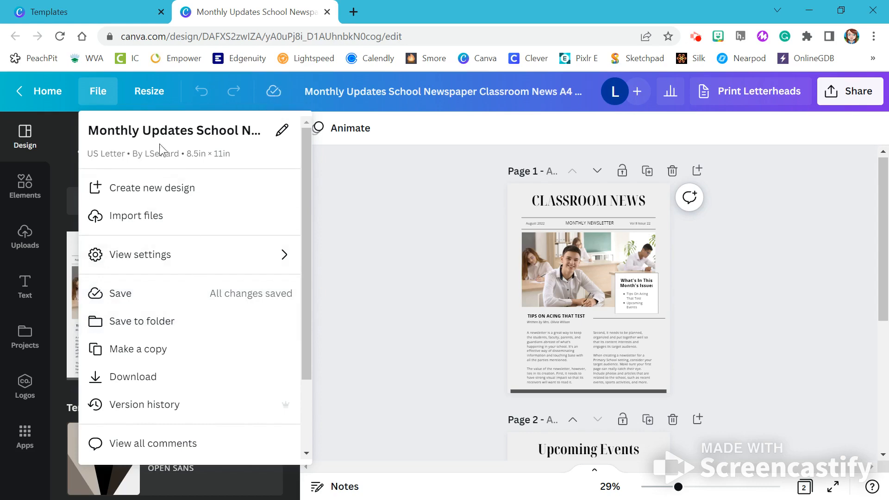
pyautogui.click(157, 92)
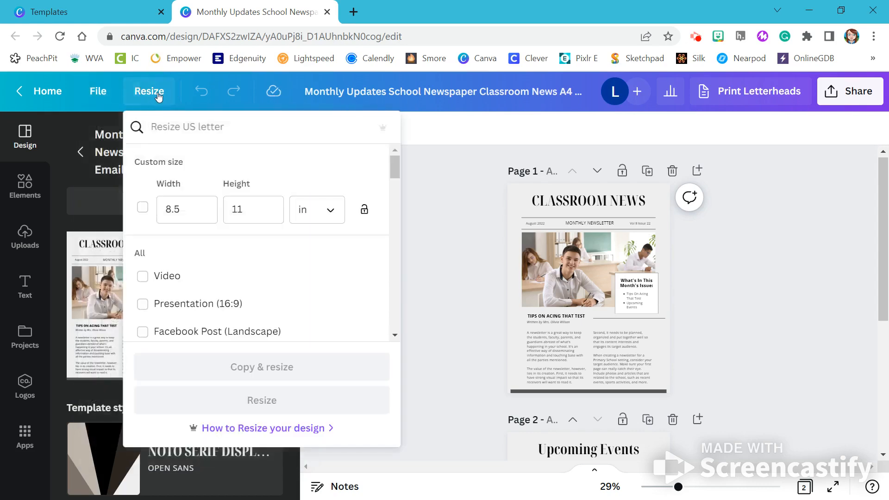
pyautogui.click(231, 93)
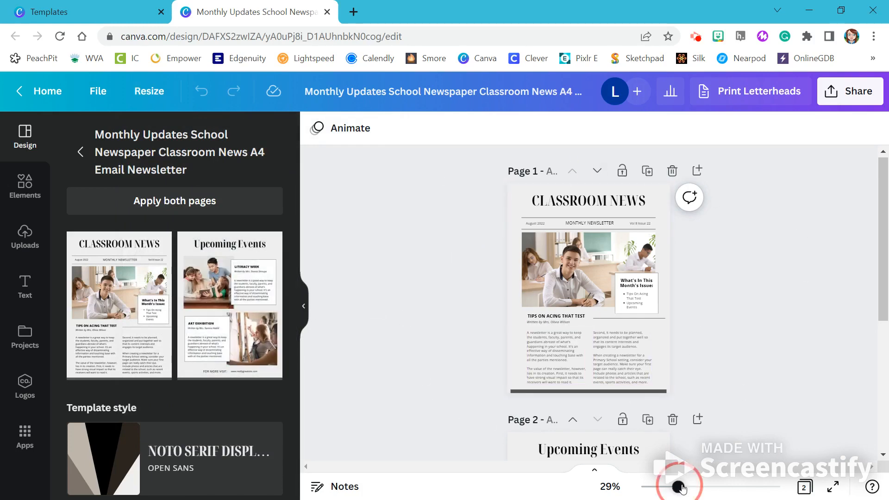
# Enlarge the page view to 35%, preview the newsletter in full screen and return to the editor.
pyautogui.moveTo(682, 488); pyautogui.dragTo(685, 487)
pyautogui.click(837, 491)
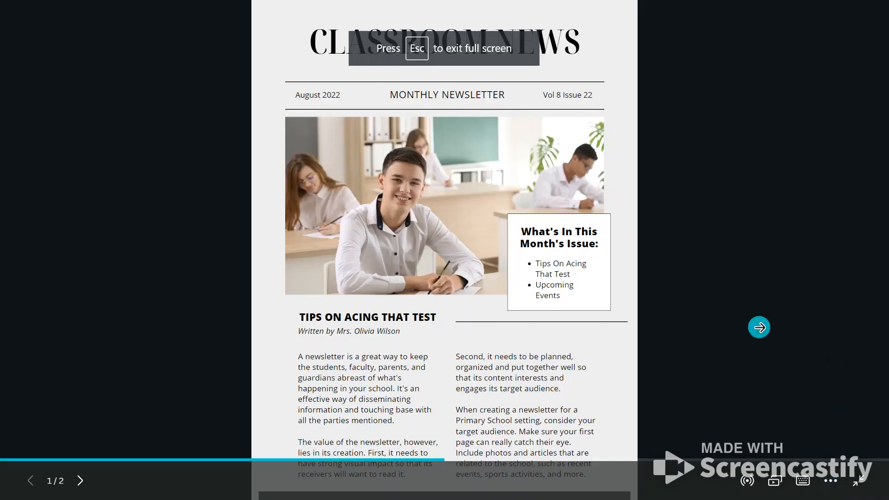
pyautogui.click(858, 481)
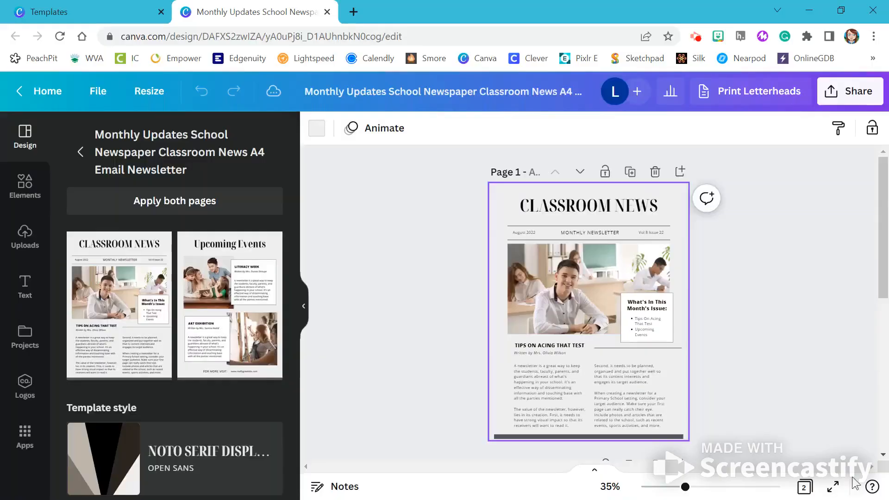
# Replace the CLASSROOM NEWS headline on page 1 with the author's first name in possessive form followed by NEWS.
pyautogui.click(556, 204)
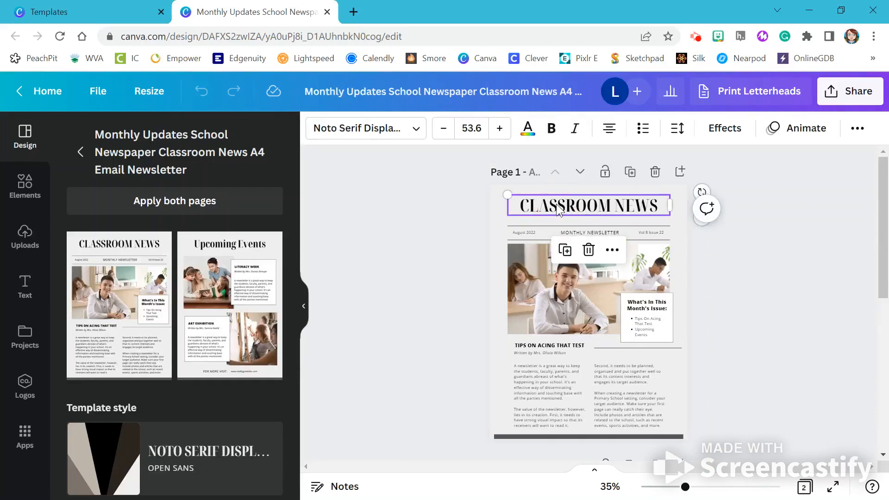
pyautogui.doubleClick(558, 204)
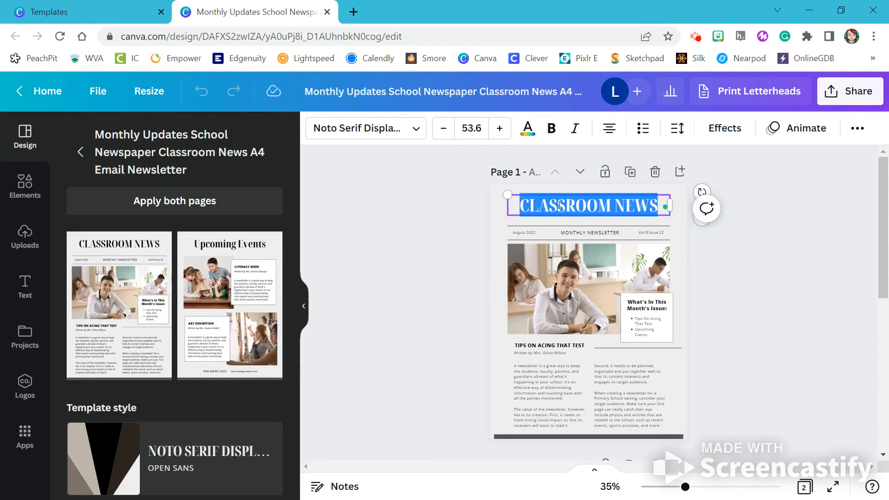
pyautogui.write('LA')
pyautogui.press('BackSpace')
pyautogui.press('BackSpace')
pyautogui.press('BackSpace')
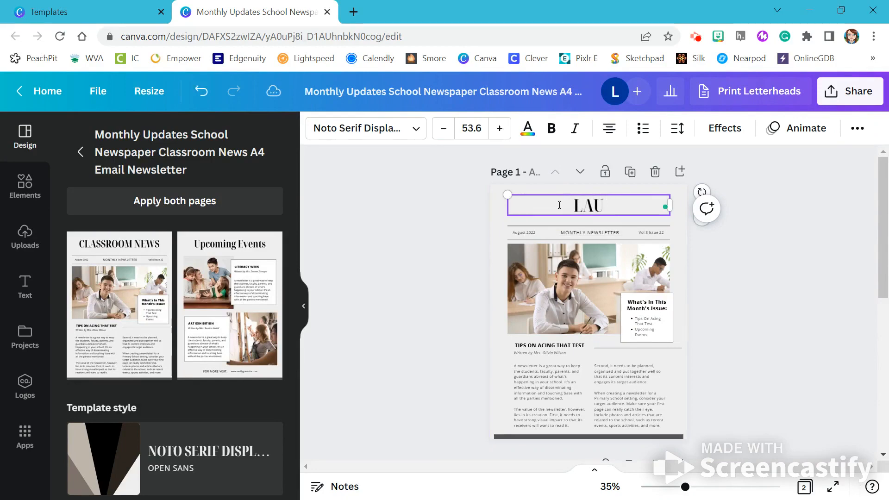
pyautogui.write("RA'S NEWS")
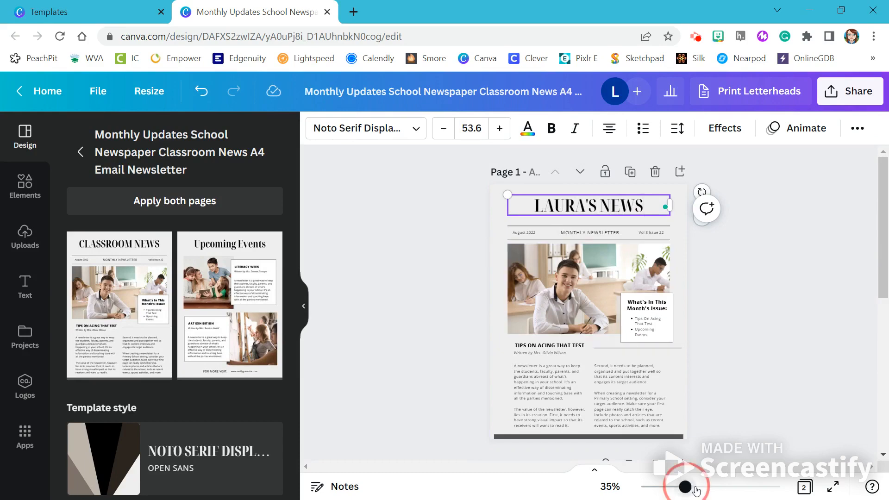
# Enlarge the page view to 78% and change the page 1 headline's font to Noto Serif Display Black.
pyautogui.moveTo(697, 489); pyautogui.dragTo(715, 488)
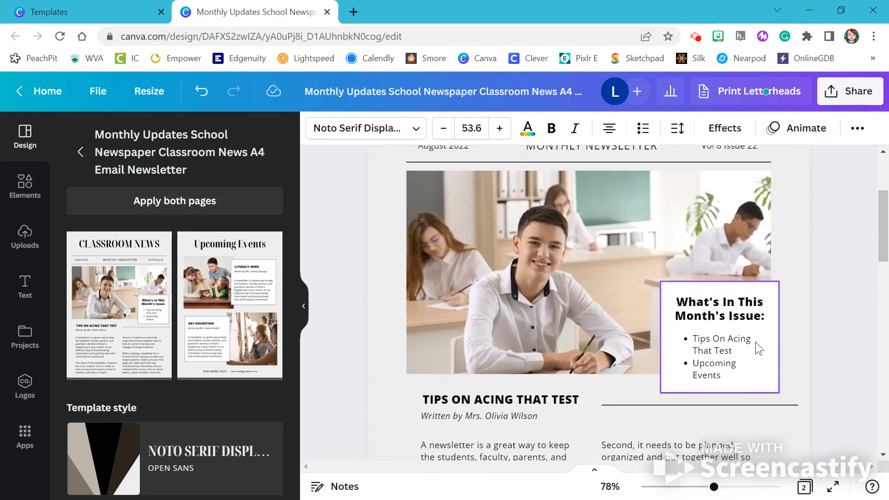
pyautogui.scroll(3, 755, 342)
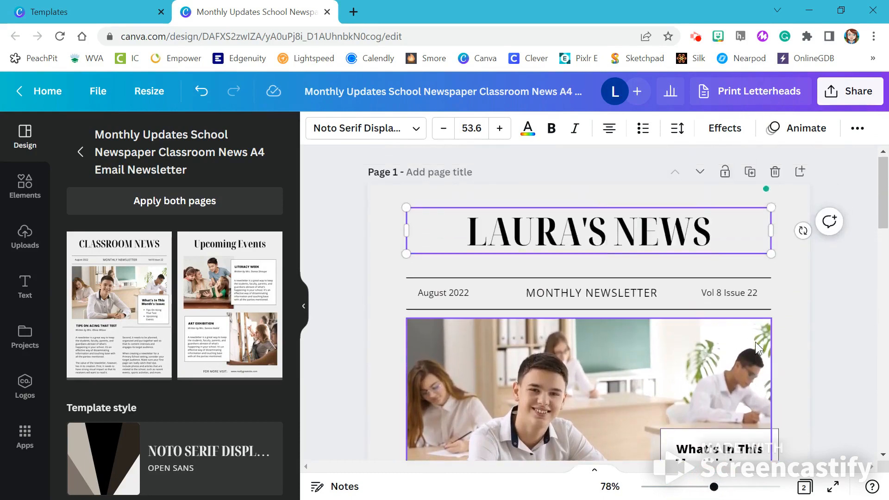
pyautogui.doubleClick(591, 294)
pyautogui.click(441, 296)
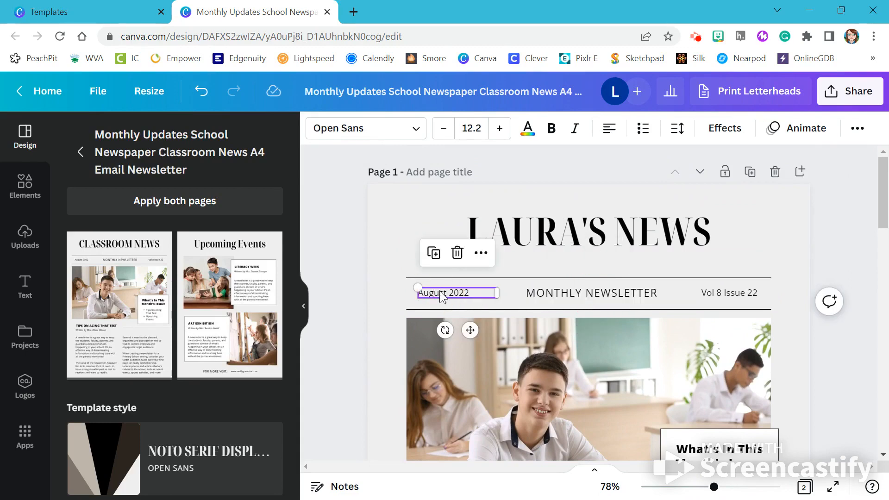
pyautogui.click(552, 240)
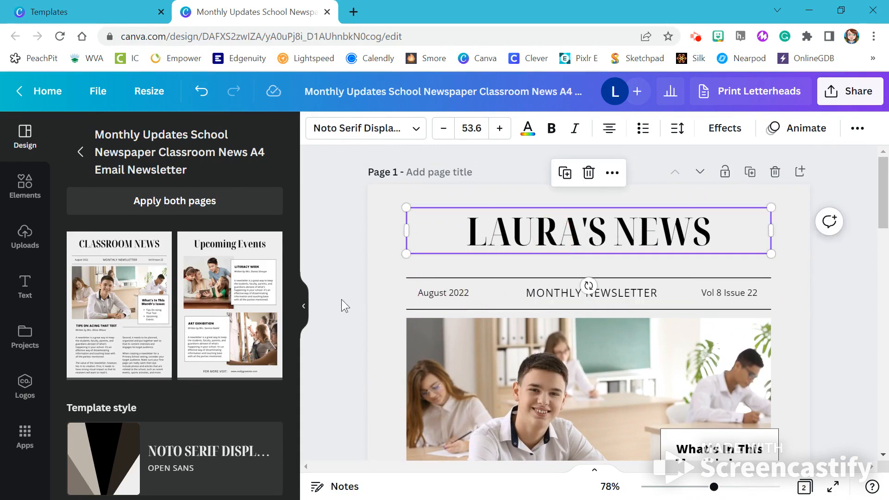
pyautogui.click(307, 307)
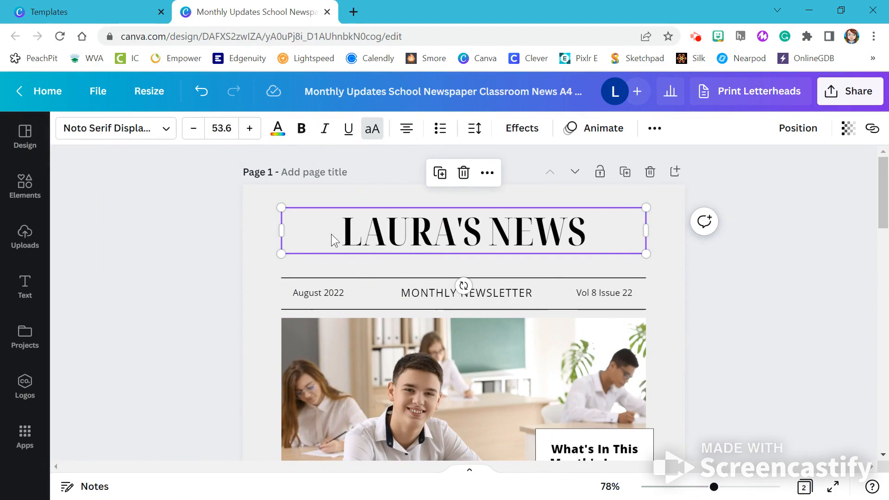
pyautogui.tripleClick(403, 240)
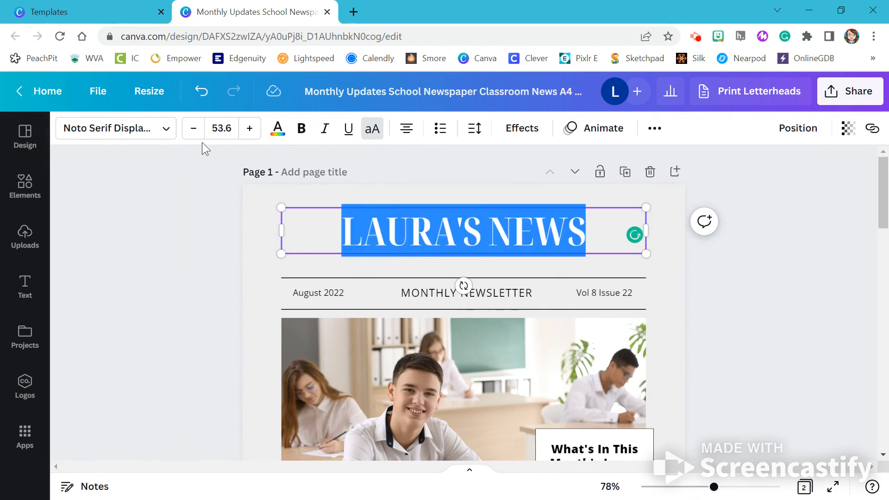
pyautogui.click(166, 128)
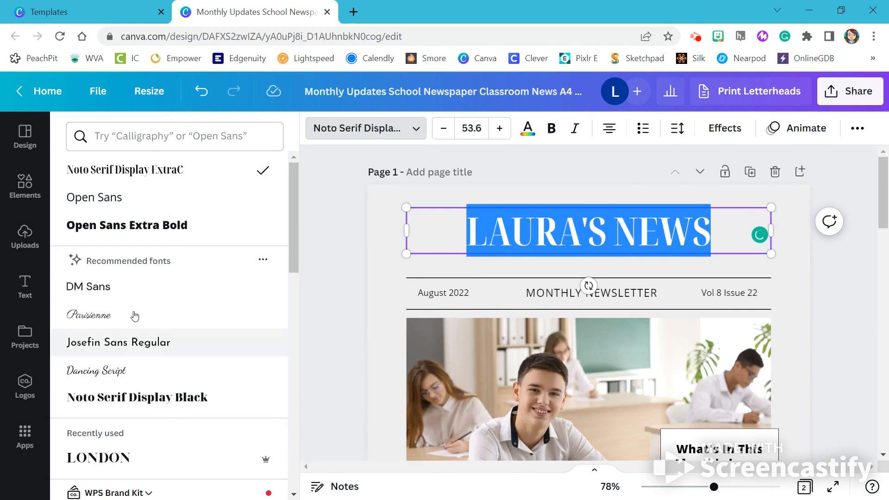
pyautogui.click(144, 397)
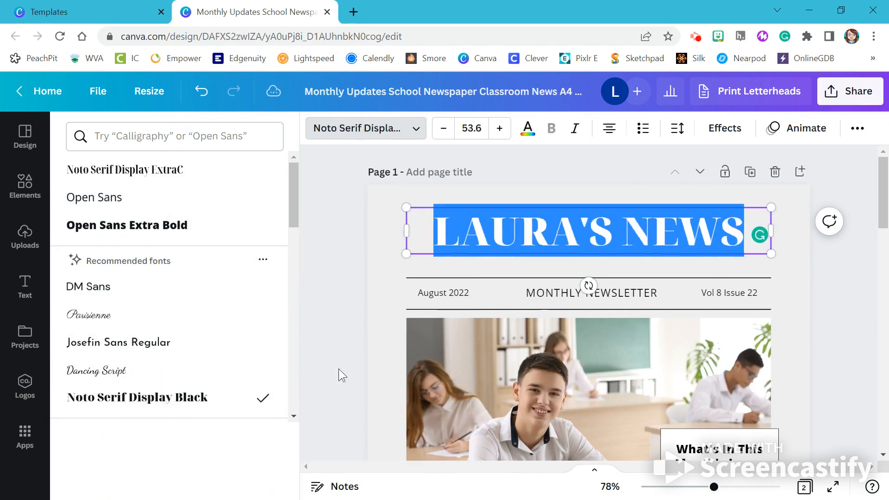
# Set the page 1 headline's font size to 50.6 and color its text with the blue from the WPS brand colors.
pyautogui.click(443, 129)
pyautogui.click(443, 130)
pyautogui.click(443, 131)
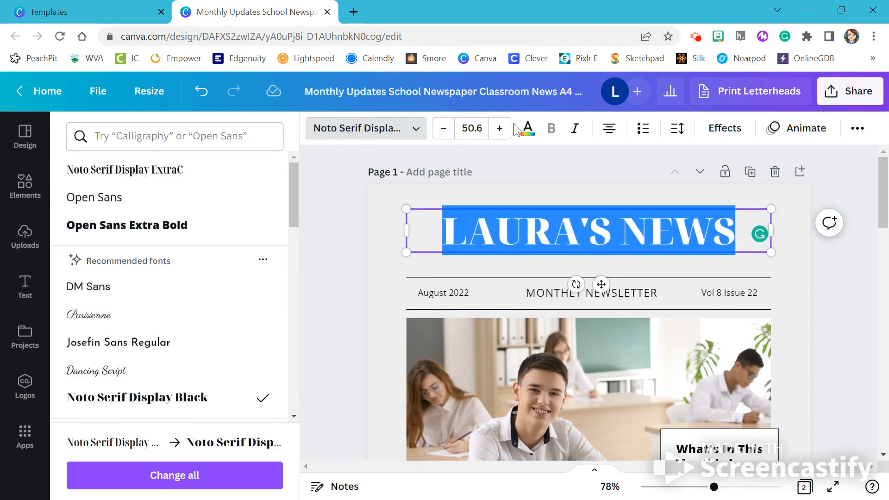
pyautogui.click(529, 131)
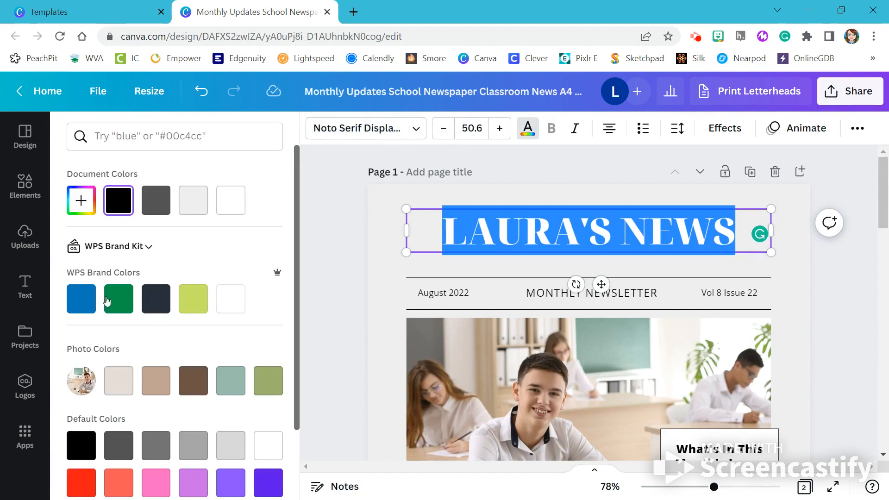
pyautogui.click(81, 298)
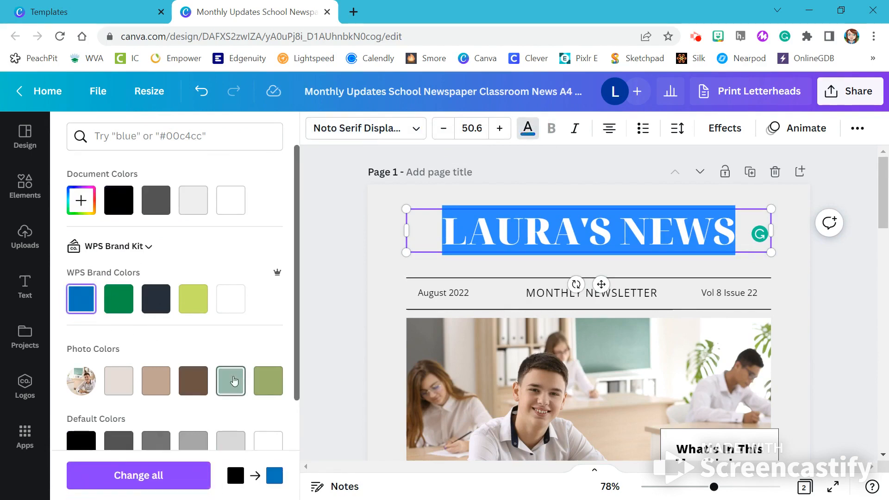
pyautogui.click(326, 218)
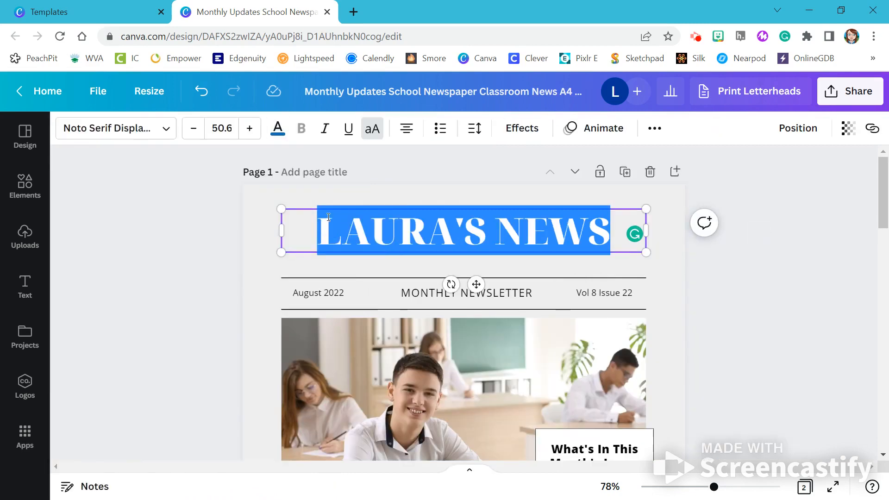
pyautogui.click(190, 260)
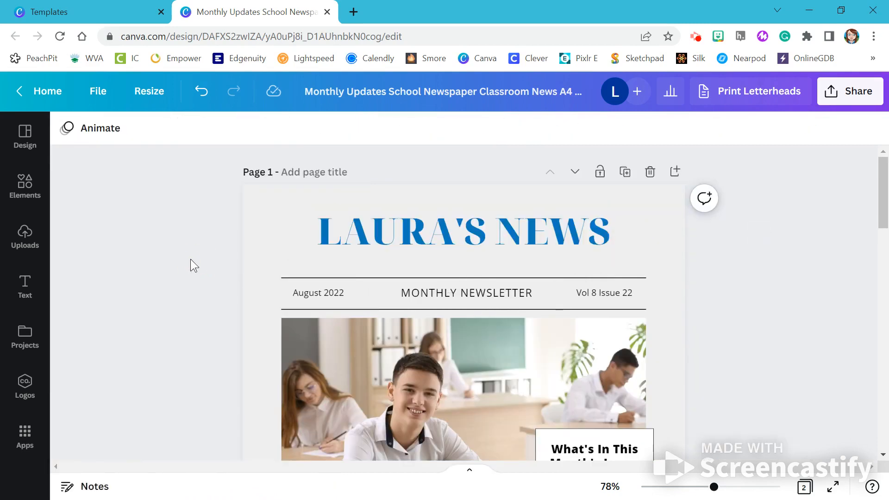
# Change the font of the whole page 1 headline to Horizon.
pyautogui.click(352, 239)
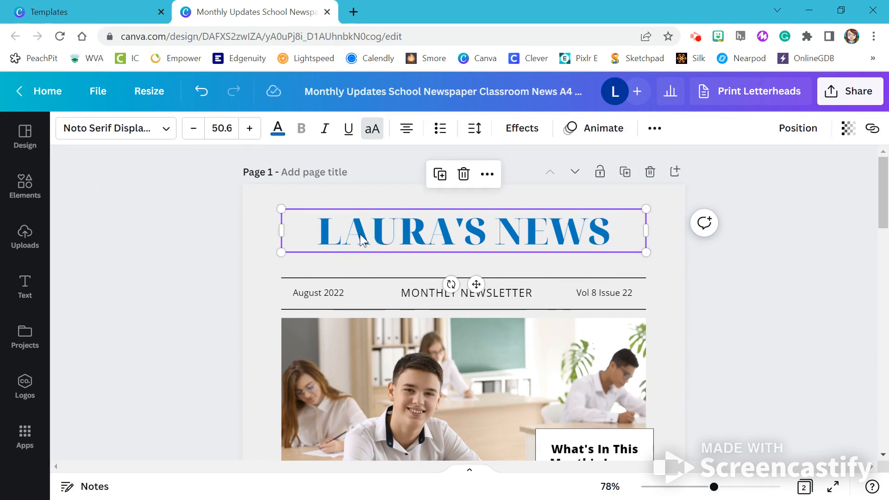
pyautogui.doubleClick(363, 234)
pyautogui.hotkey('ctrl', 'a')
pyautogui.click(87, 131)
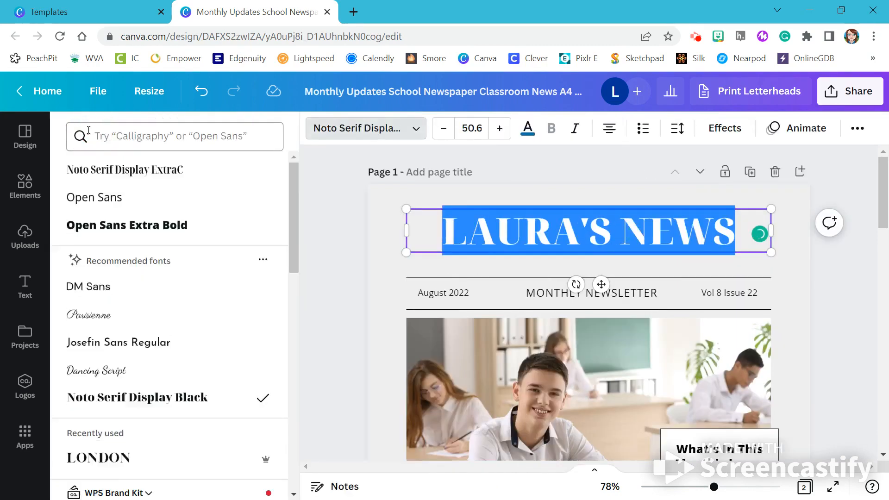
pyautogui.click(110, 390)
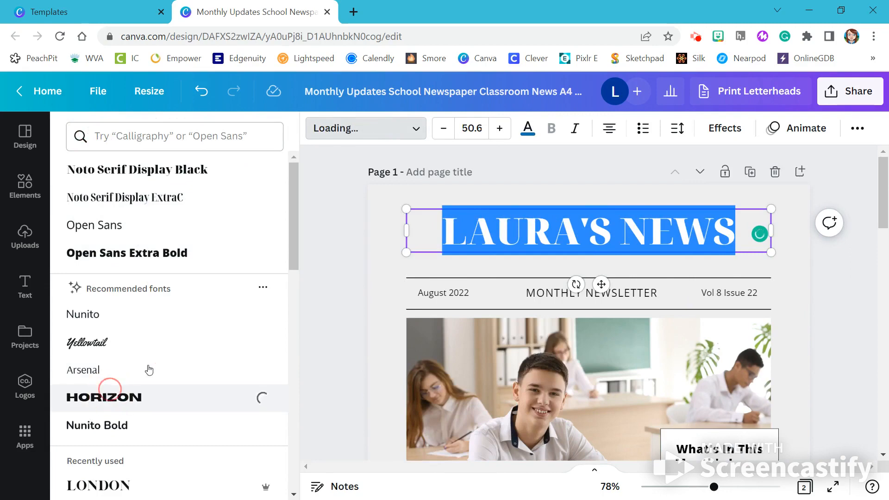
pyautogui.click(350, 239)
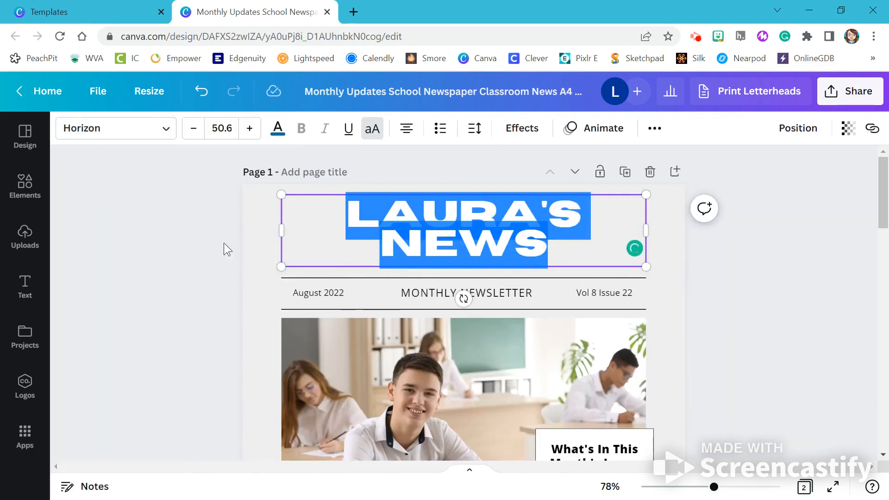
pyautogui.click(157, 290)
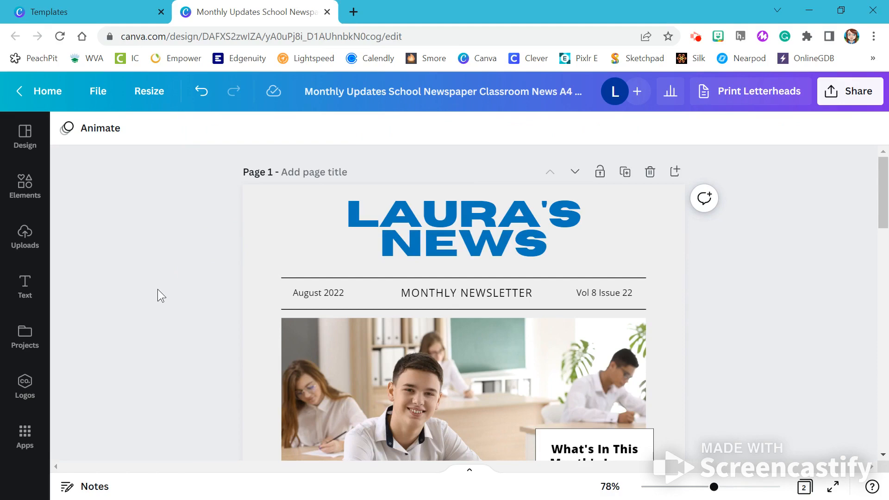
# Select the classroom photo under the newsletter heading and look at the available elements and the file upload options.
pyautogui.scroll(-2, 148, 285)
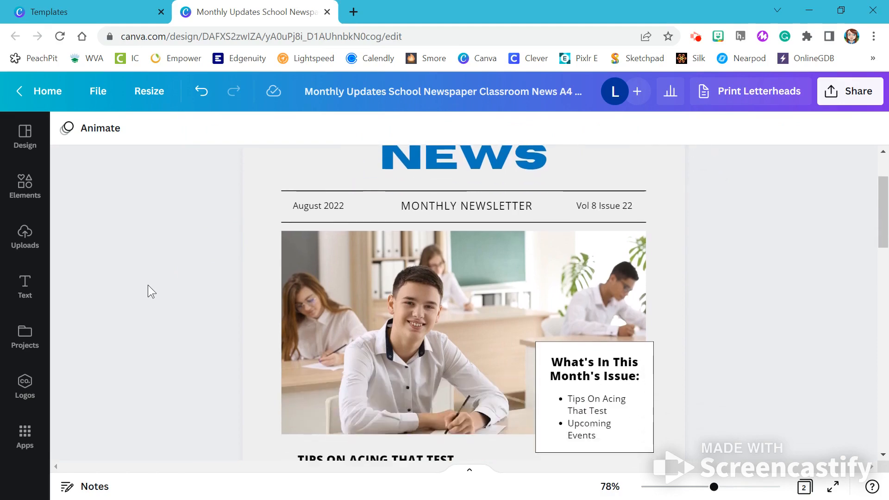
pyautogui.click(355, 316)
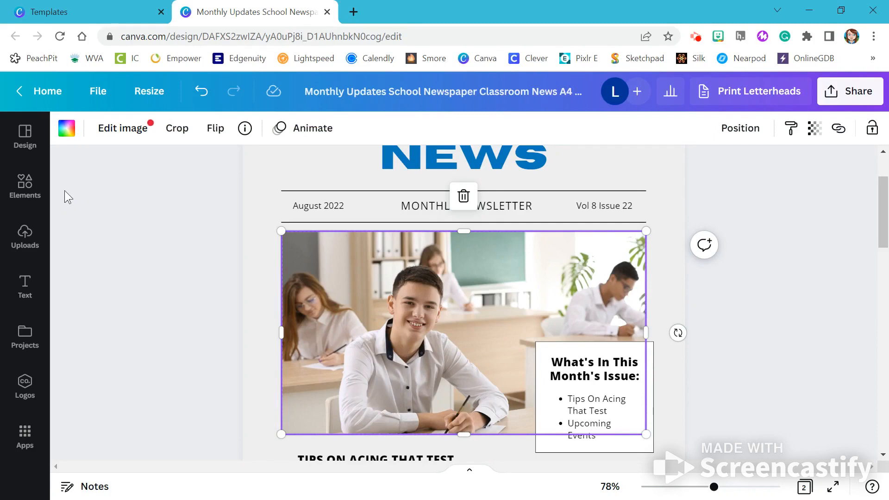
pyautogui.click(29, 187)
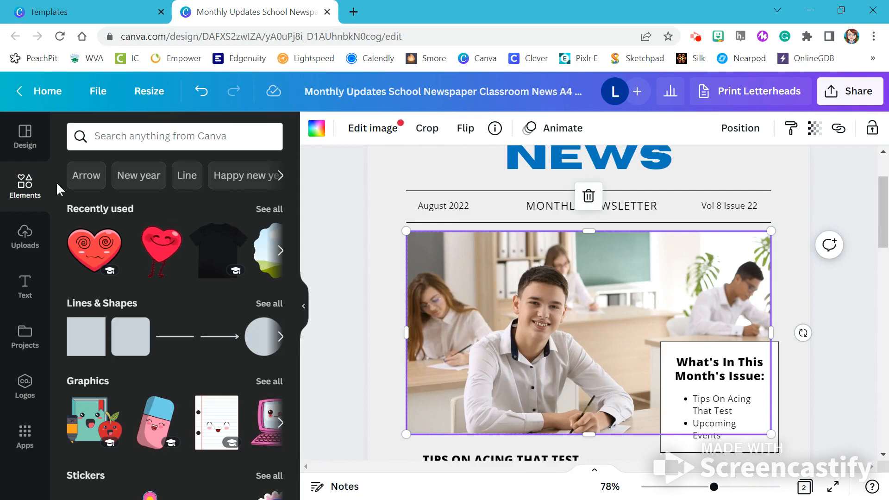
pyautogui.click(24, 234)
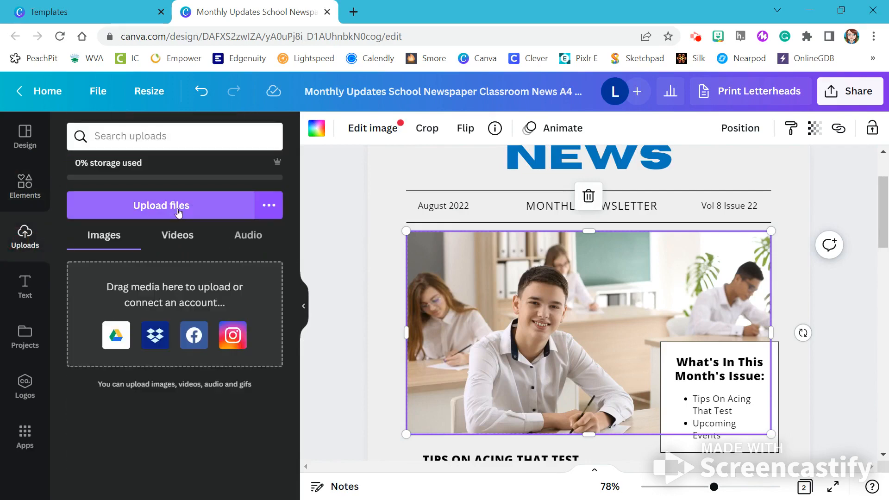
pyautogui.click(176, 211)
# Search the elements for "student" photos and replace the classroom photo with the one of graduates tossing their caps.
pyautogui.click(25, 185)
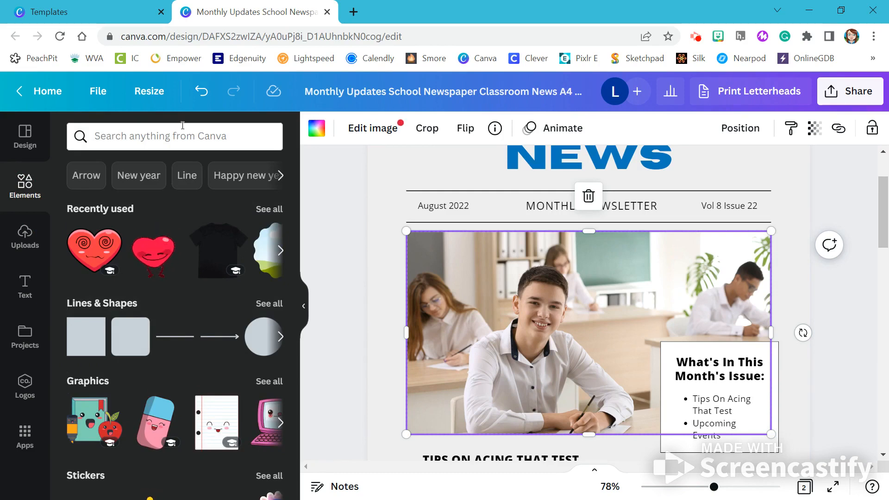
pyautogui.click(101, 140)
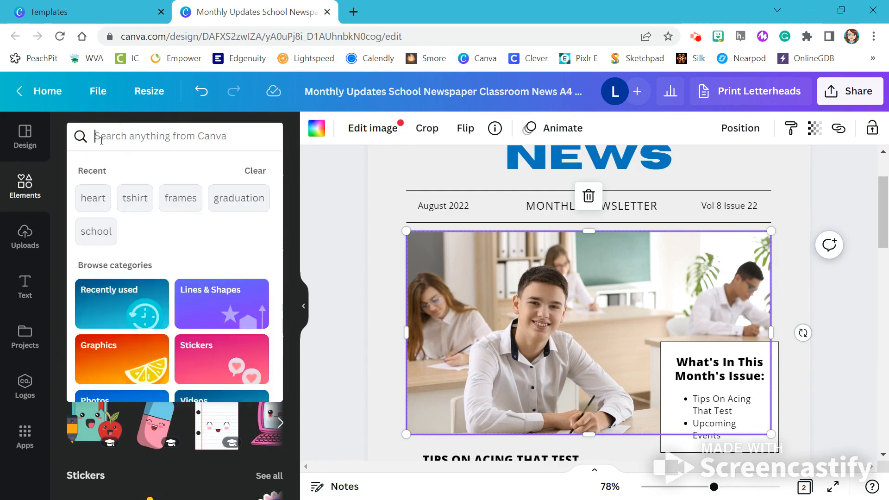
pyautogui.write('student')
pyautogui.press('Return')
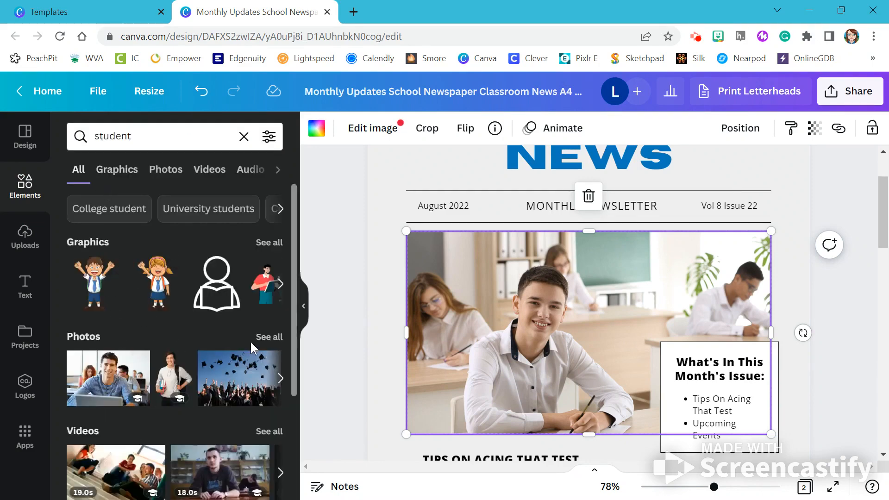
pyautogui.click(266, 337)
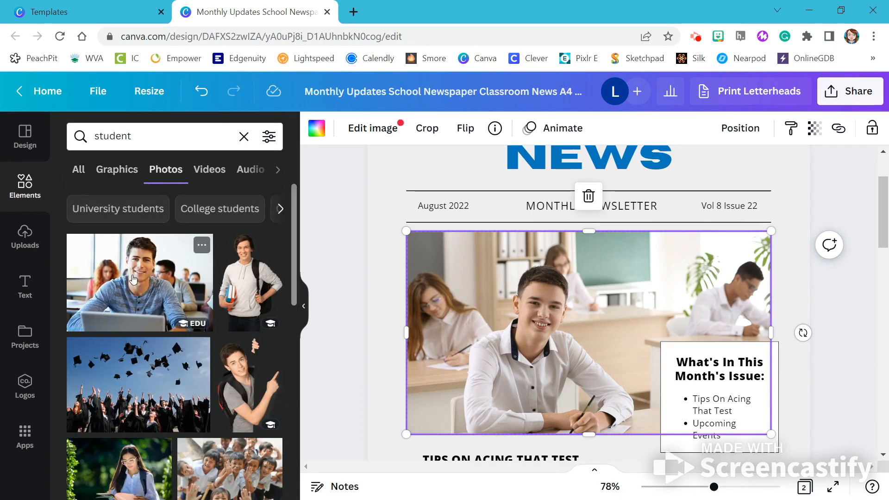
pyautogui.moveTo(142, 396); pyautogui.dragTo(490, 343)
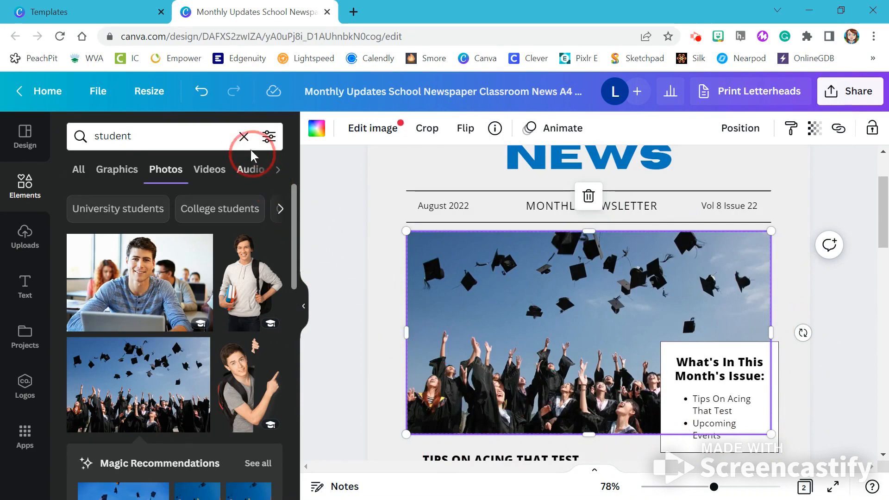
# Clear the student search, search the elements for "frame" and show all matching frames.
pyautogui.click(242, 137)
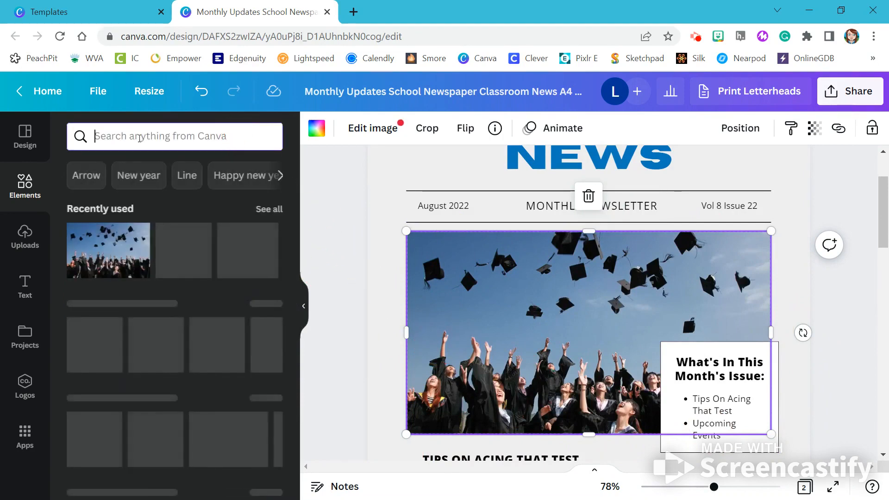
pyautogui.click(139, 137)
pyautogui.write('frame')
pyautogui.press('Return')
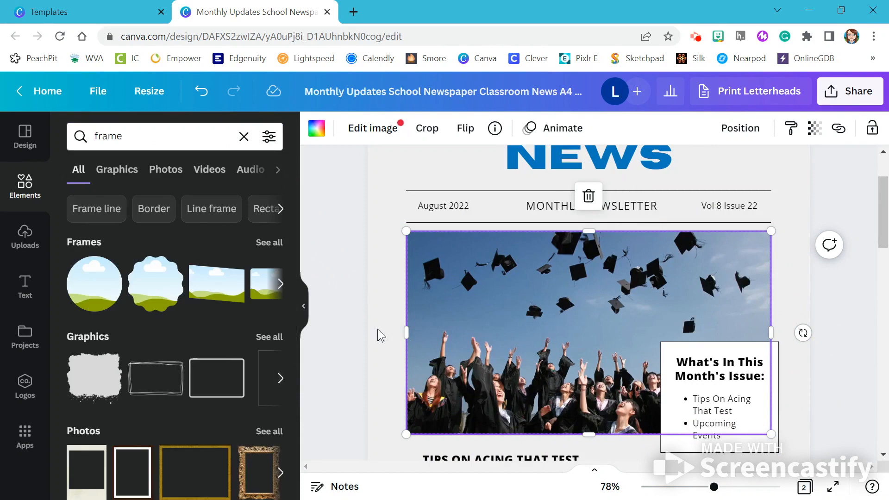
pyautogui.click(265, 243)
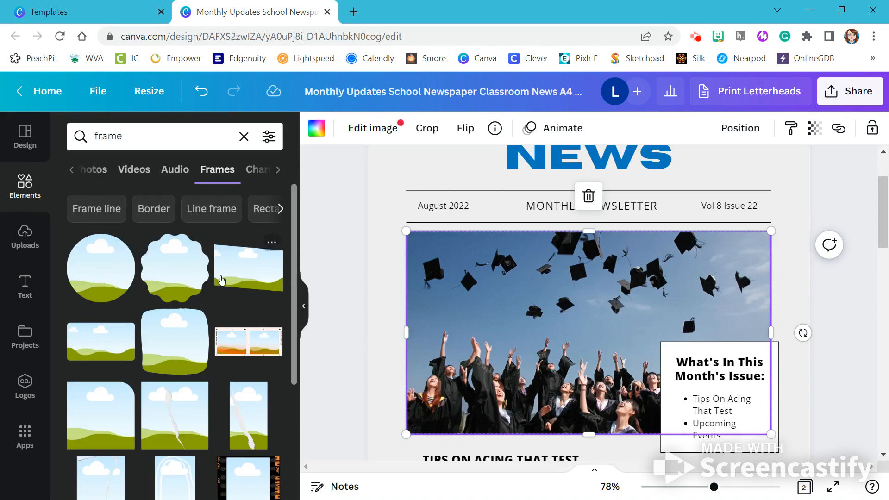
# Add the desktop monitor frame to page 1, shrink it and place it in the lower-left corner of the graduation photo.
pyautogui.scroll(-4, 185, 370)
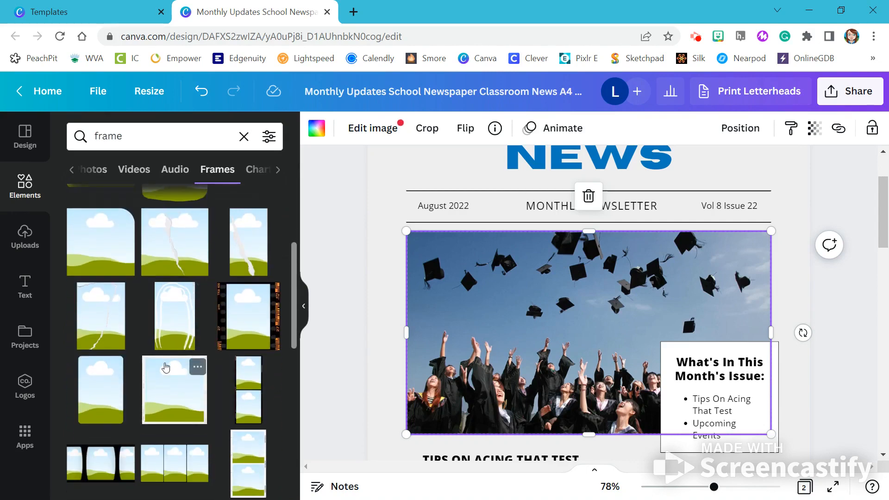
pyautogui.scroll(-6, 222, 363)
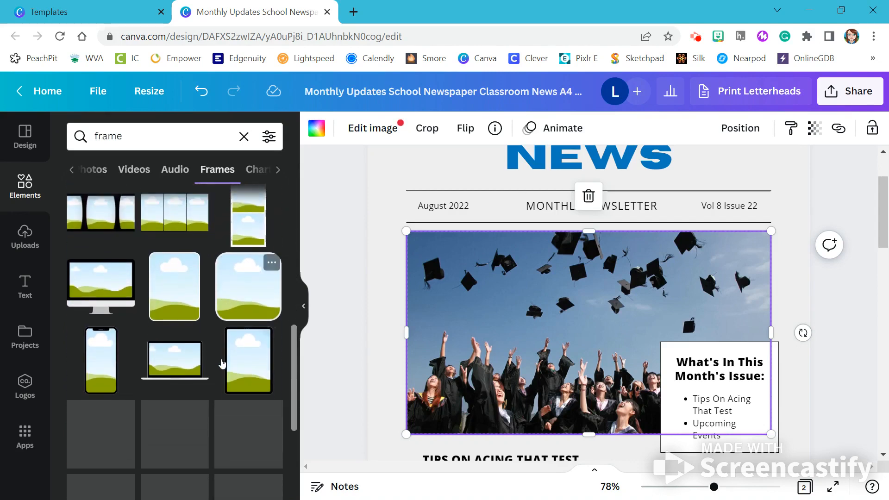
pyautogui.scroll(-3, 242, 279)
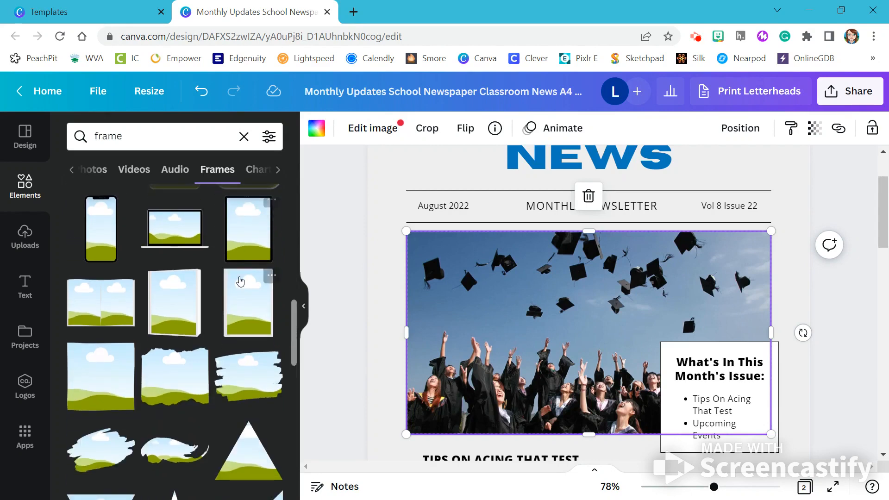
pyautogui.scroll(3, 241, 282)
pyautogui.moveTo(101, 305); pyautogui.dragTo(509, 305)
pyautogui.click(495, 279)
pyautogui.moveTo(559, 319); pyautogui.dragTo(508, 300)
pyautogui.moveTo(432, 250); pyautogui.dragTo(502, 303)
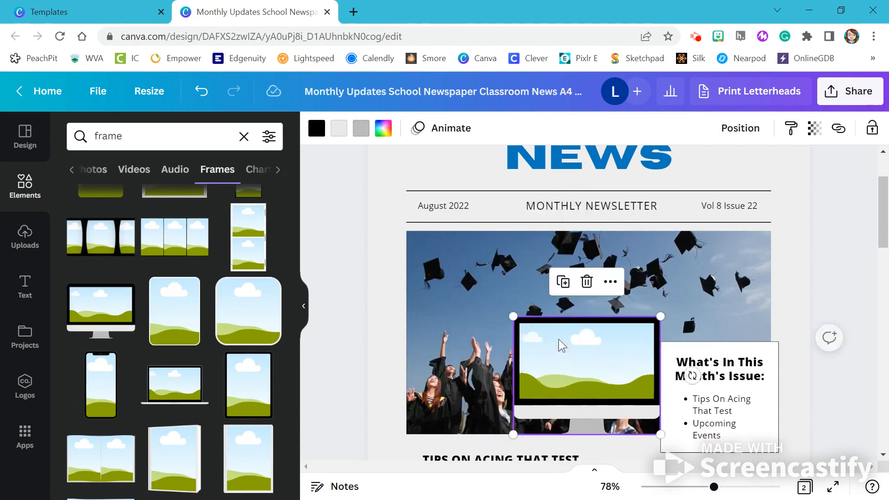
pyautogui.moveTo(561, 342); pyautogui.dragTo(449, 338)
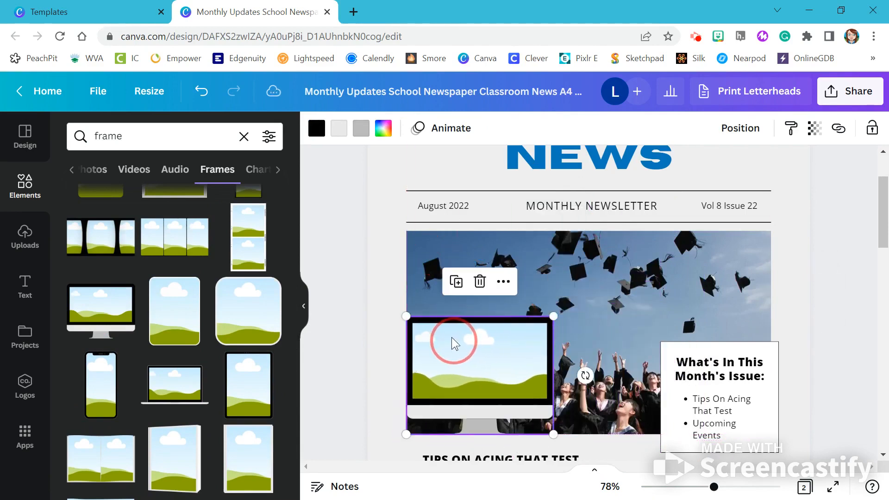
# Search the elements for "graduation".
pyautogui.click(27, 191)
pyautogui.click(158, 140)
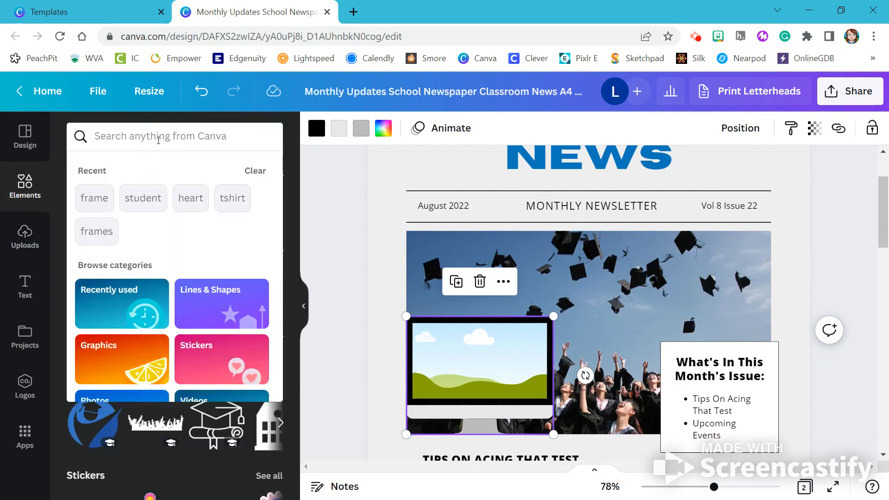
pyautogui.write('graduatio')
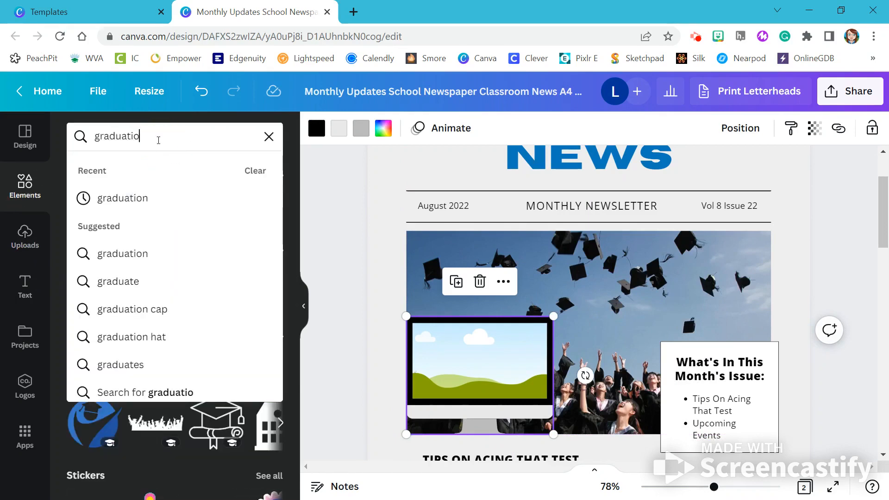
pyautogui.write('n')
pyautogui.press('Return')
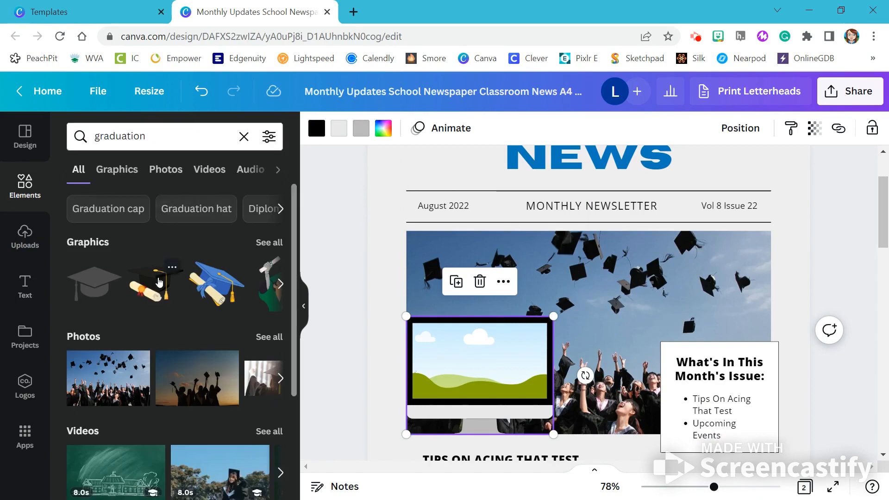
# Try to fill the monitor frame with the graphic of raised hands tossing graduation caps, and delete that graphic.
pyautogui.click(259, 244)
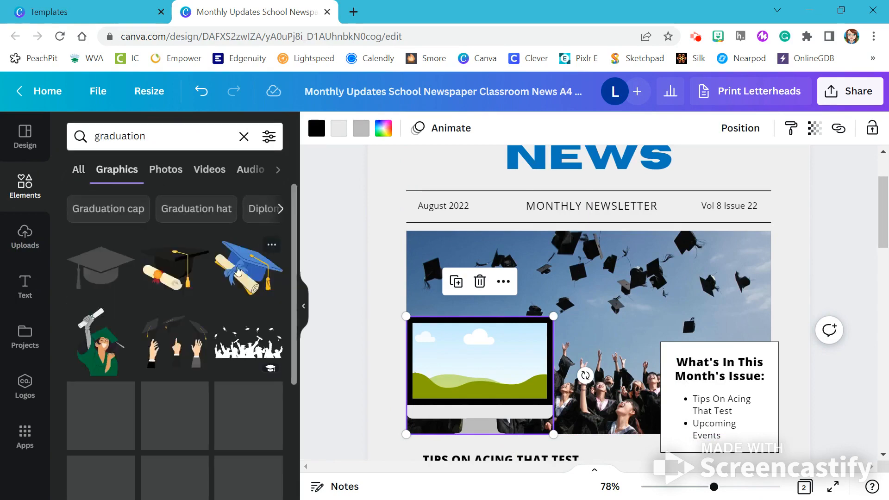
pyautogui.moveTo(196, 362); pyautogui.dragTo(438, 318)
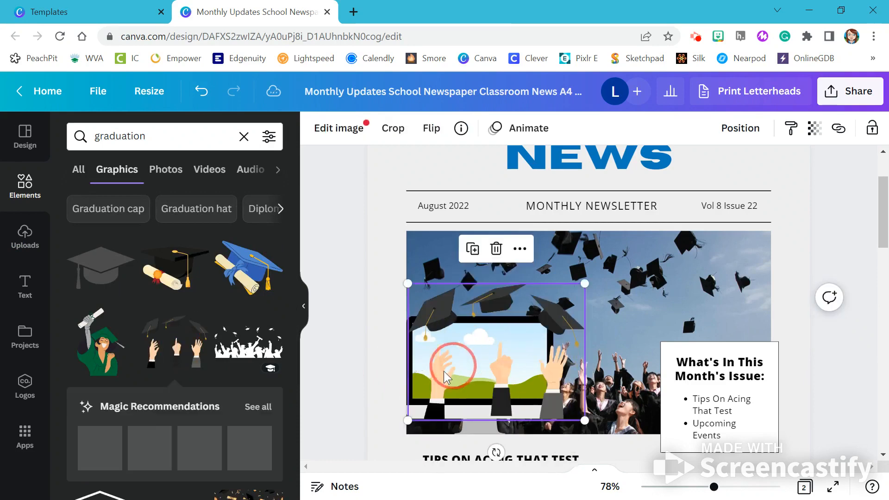
pyautogui.moveTo(446, 372); pyautogui.dragTo(435, 347)
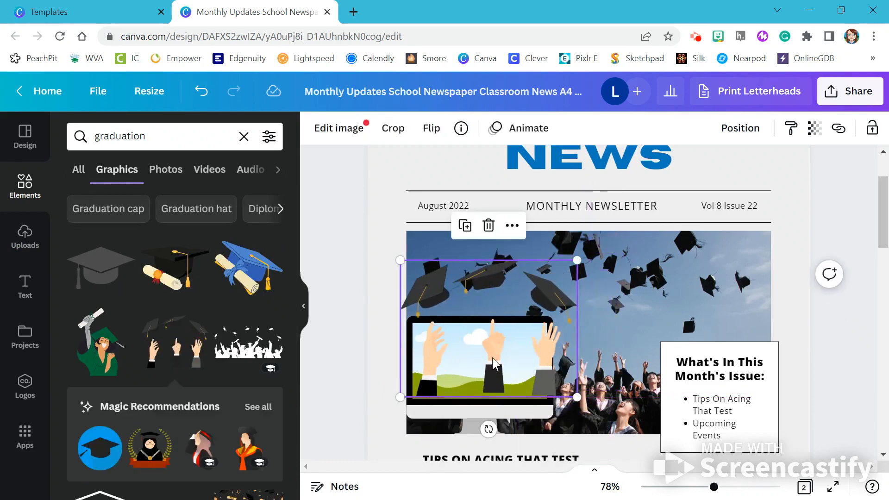
pyautogui.press('Delete')
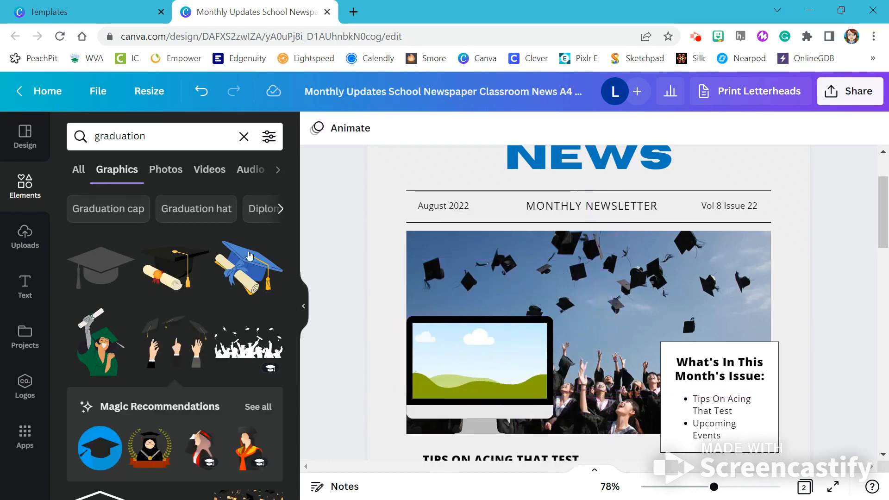
# Fill the monitor frame with the graduation photo of a graduate seen from behind wearing a cap with a yellow tassel.
pyautogui.click(165, 170)
pyautogui.moveTo(176, 358); pyautogui.dragTo(460, 377)
pyautogui.click(418, 457)
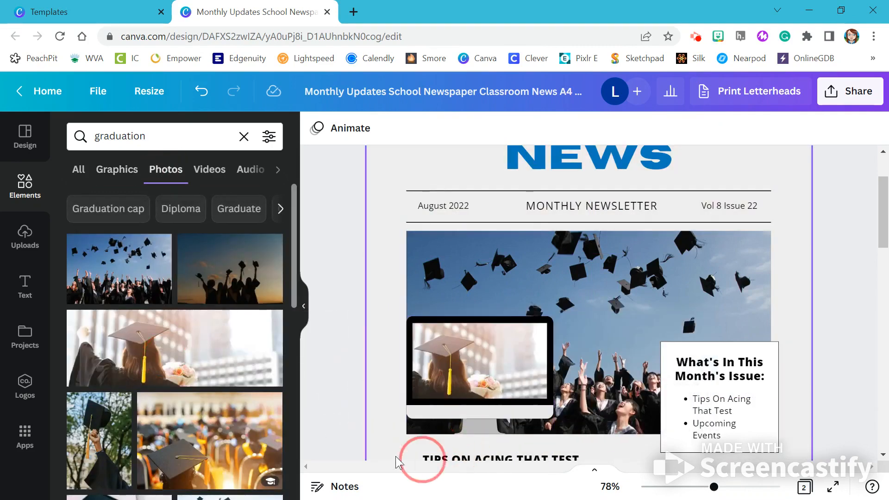
# Reposition the cap-tossing graduation photo within its crop on page 1 and lower the photo's top edge slightly.
pyautogui.click(315, 357)
pyautogui.click(341, 320)
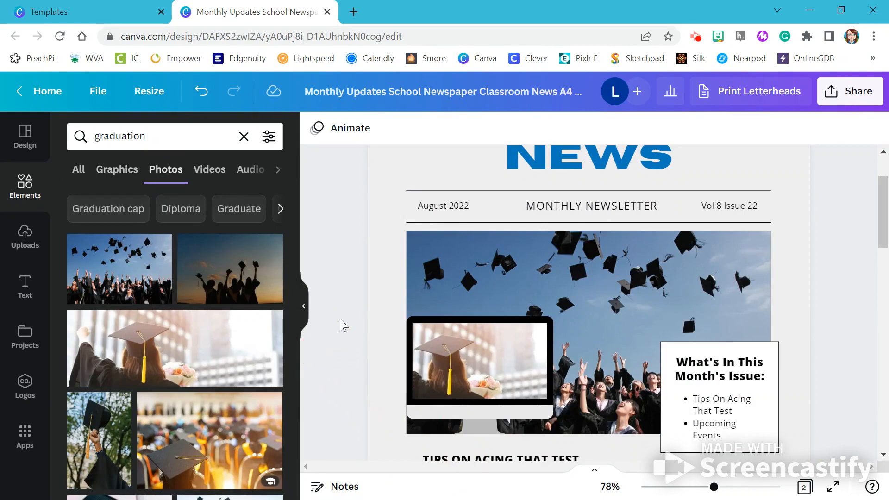
pyautogui.click(559, 259)
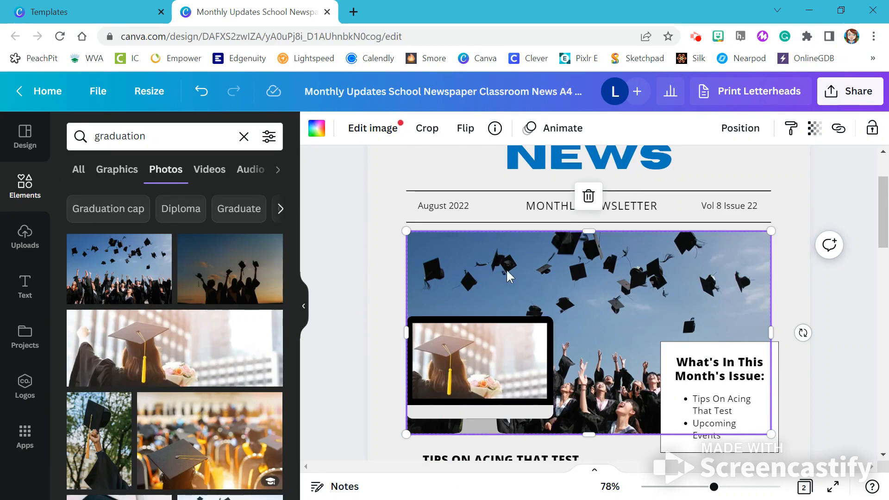
pyautogui.doubleClick(522, 266)
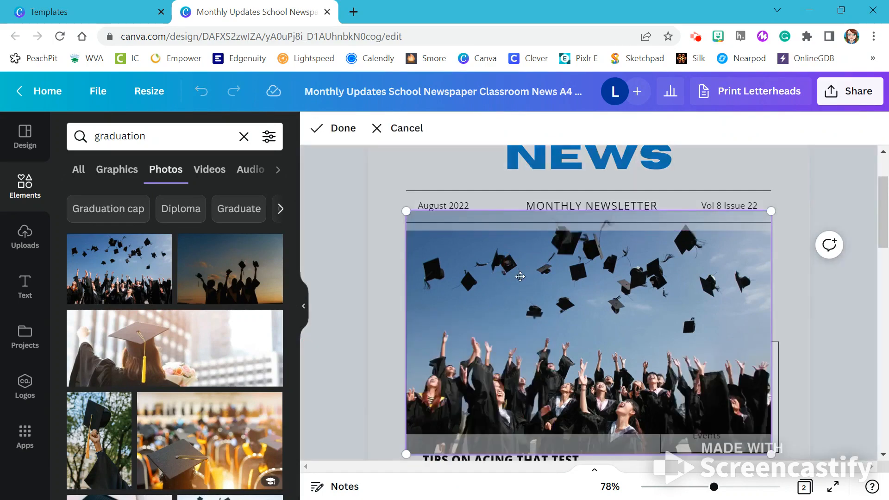
pyautogui.moveTo(513, 287); pyautogui.dragTo(520, 327)
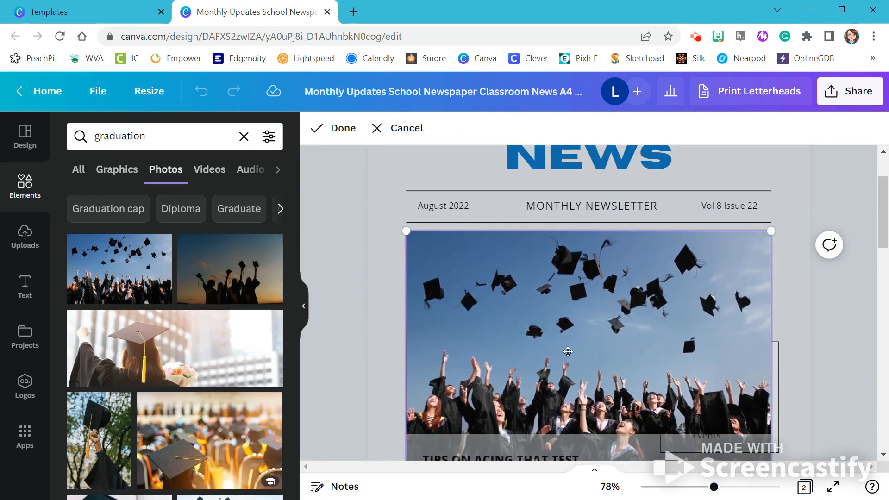
pyautogui.moveTo(564, 350); pyautogui.dragTo(563, 328)
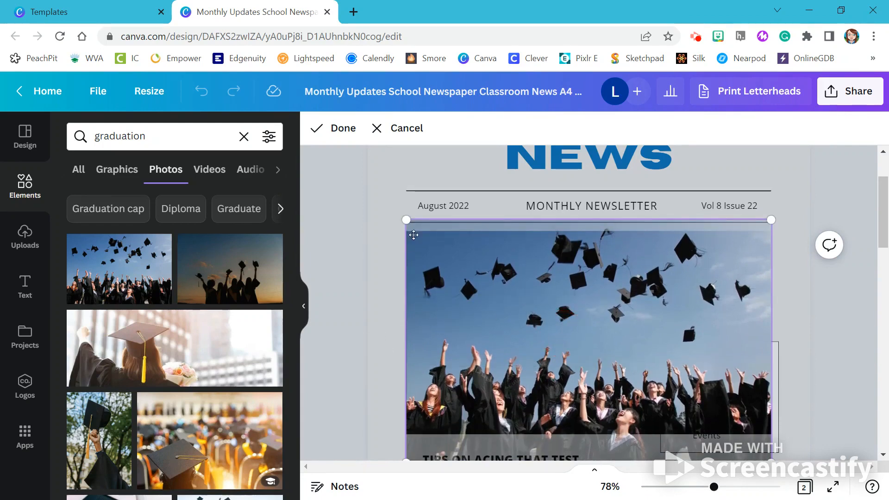
pyautogui.moveTo(437, 251); pyautogui.dragTo(462, 274)
pyautogui.moveTo(407, 222); pyautogui.dragTo(436, 252)
pyautogui.moveTo(526, 222); pyautogui.dragTo(518, 256)
pyautogui.click(338, 316)
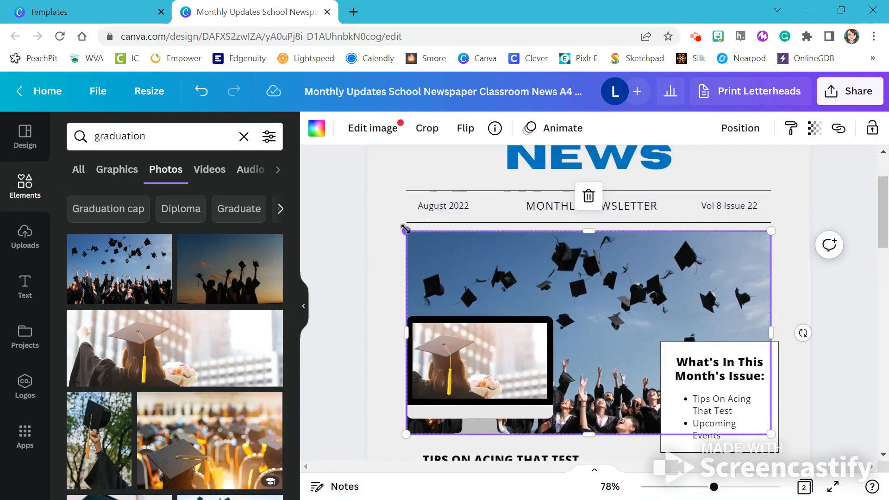
pyautogui.moveTo(405, 229)
pyautogui.mouseDown()
pyautogui.moveTo(529, 307)
pyautogui.moveTo(395, 242)
pyautogui.moveTo(404, 242)
pyautogui.mouseUp()
pyautogui.click(342, 285)
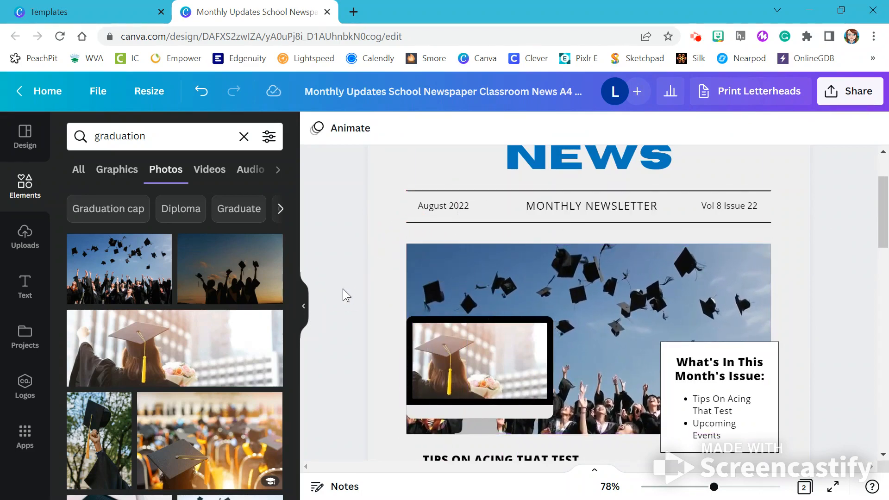
# Open the first text column of the "Tips On Acing That Test" article for editing.
pyautogui.scroll(-2, 408, 274)
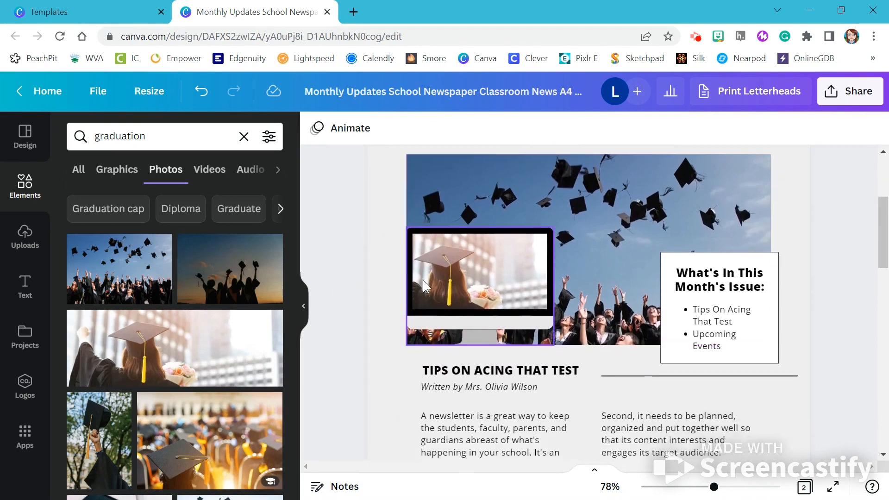
pyautogui.scroll(-4, 423, 281)
pyautogui.click(485, 277)
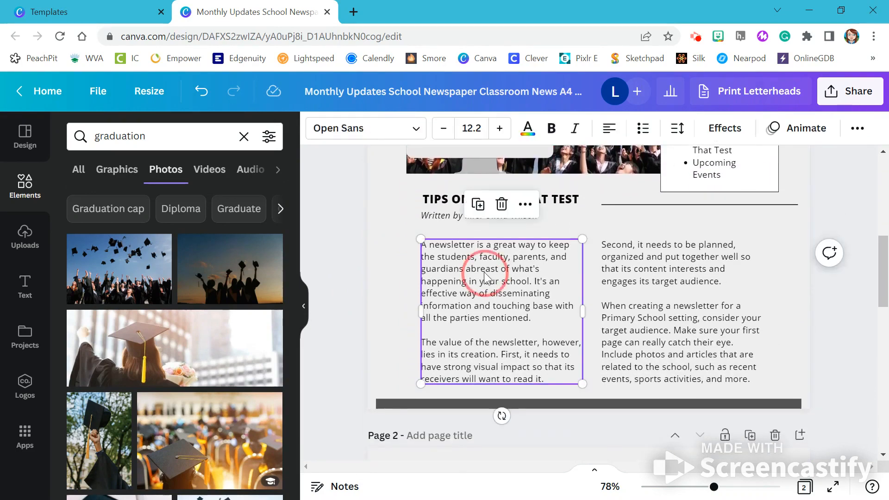
pyautogui.tripleClick(485, 276)
pyautogui.doubleClick(485, 271)
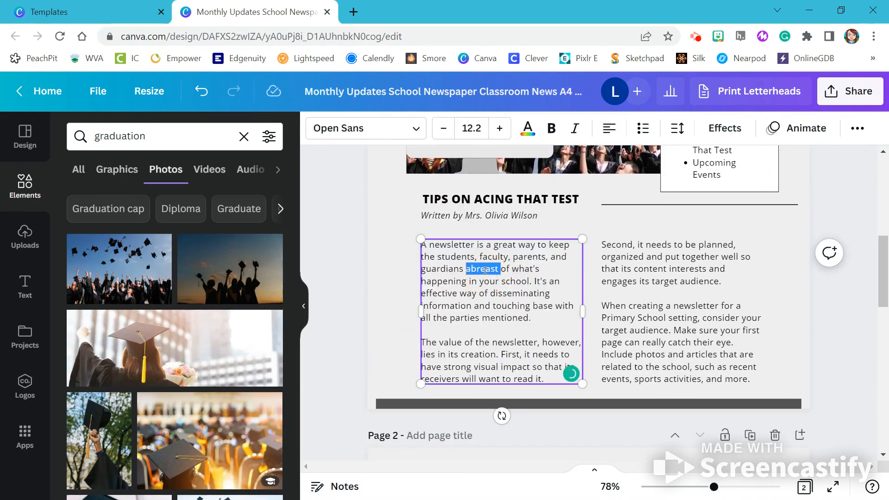
pyautogui.click(466, 280)
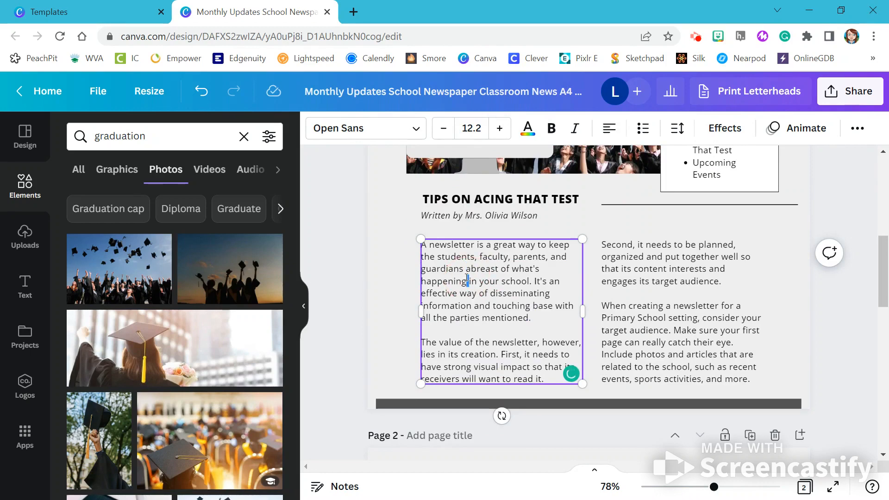
# Look over the page 2 articles and browse the element categories from shapes to audio.
pyautogui.scroll(-5, 346, 289)
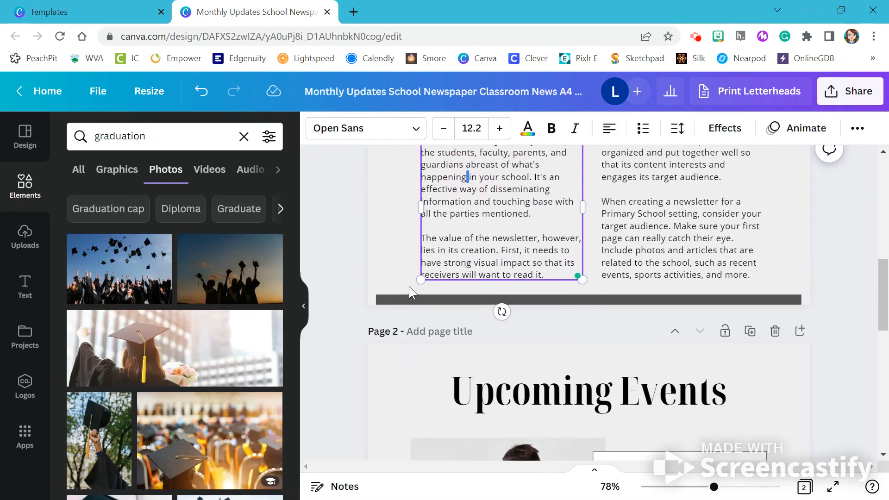
pyautogui.scroll(-6, 410, 286)
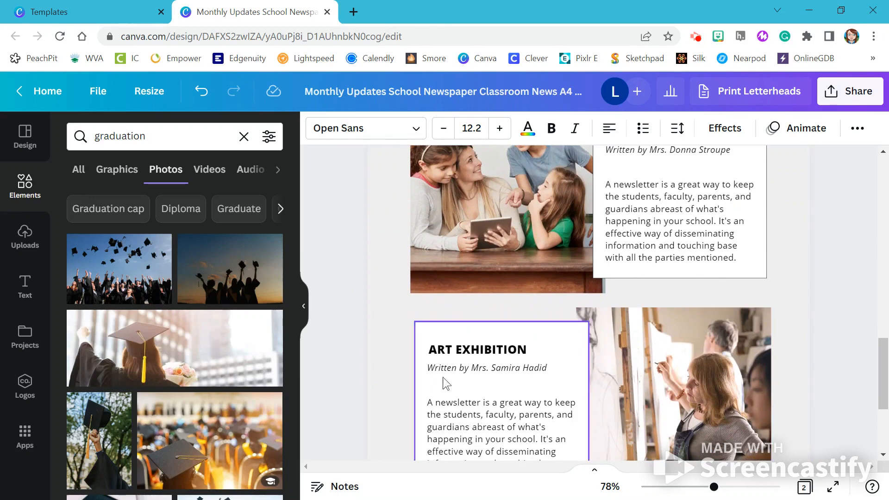
pyautogui.click(27, 182)
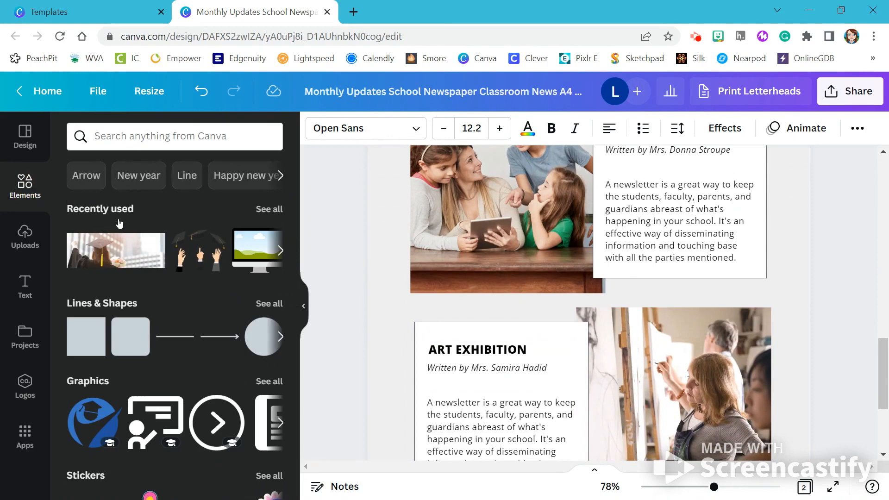
pyautogui.scroll(-3, 182, 360)
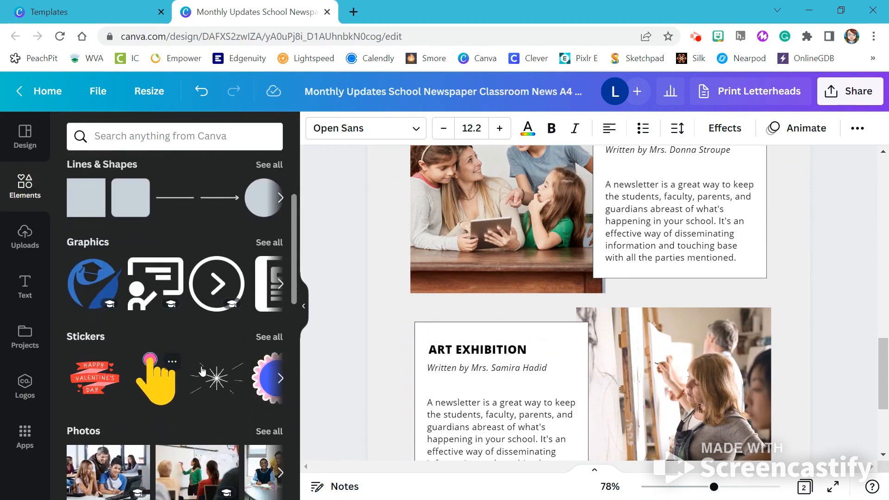
pyautogui.scroll(-3, 228, 361)
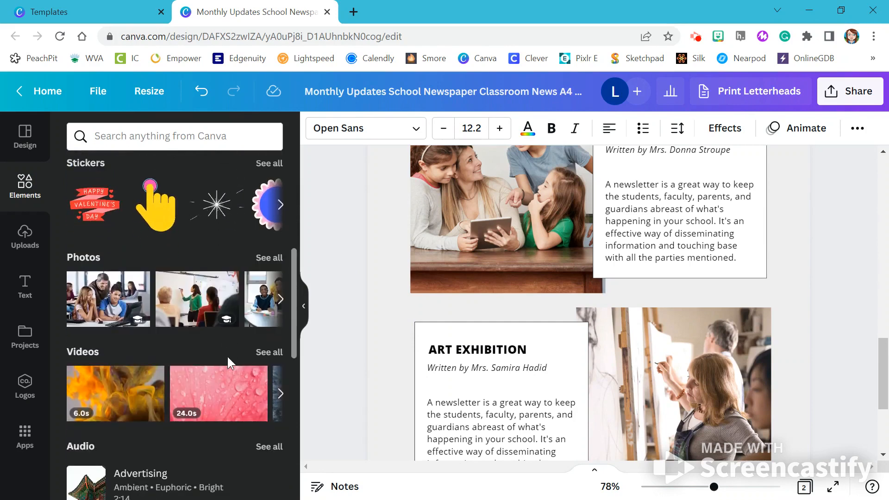
# Upload the "pop" PNG from Downloads and replace the photo beside the Art Exhibition article with it.
pyautogui.click(20, 238)
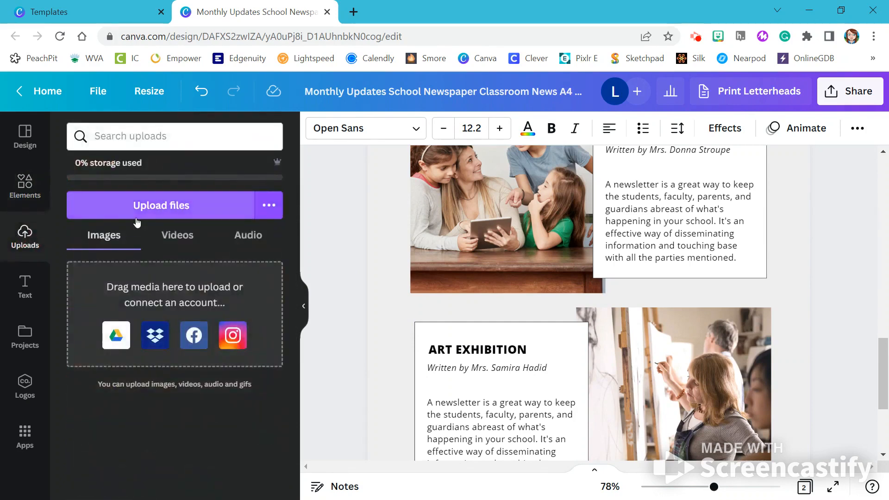
pyautogui.click(164, 207)
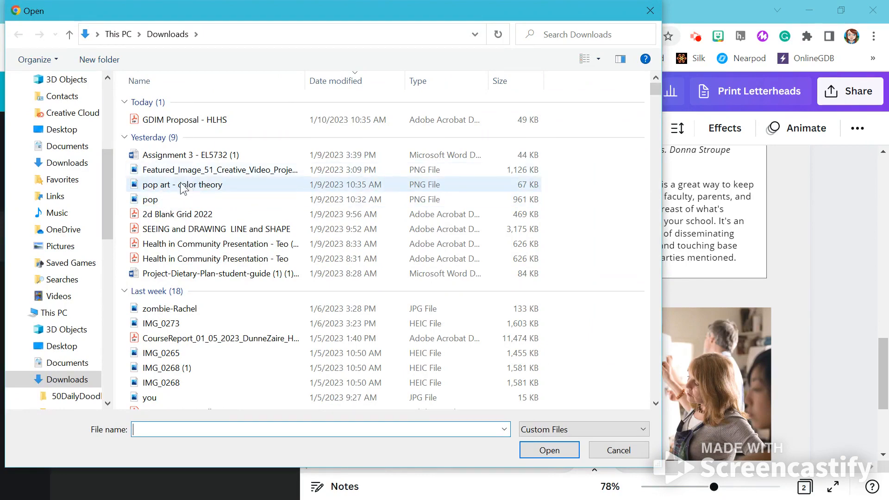
pyautogui.click(154, 199)
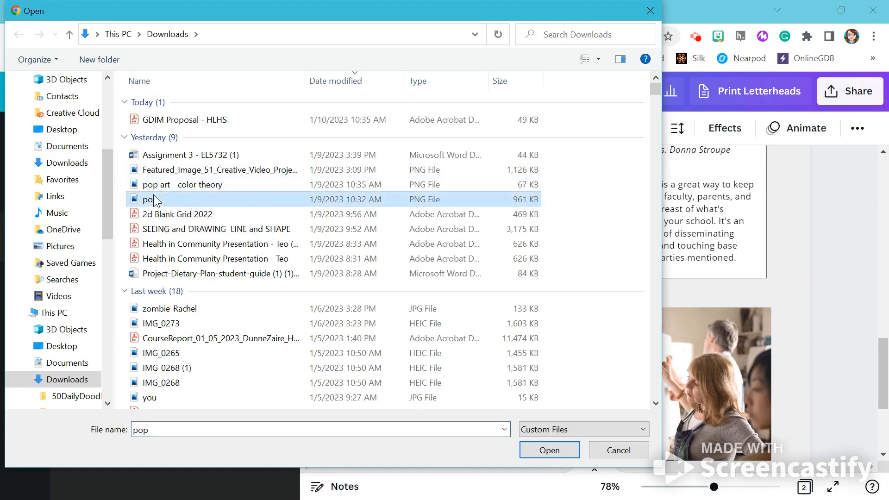
pyautogui.click(549, 449)
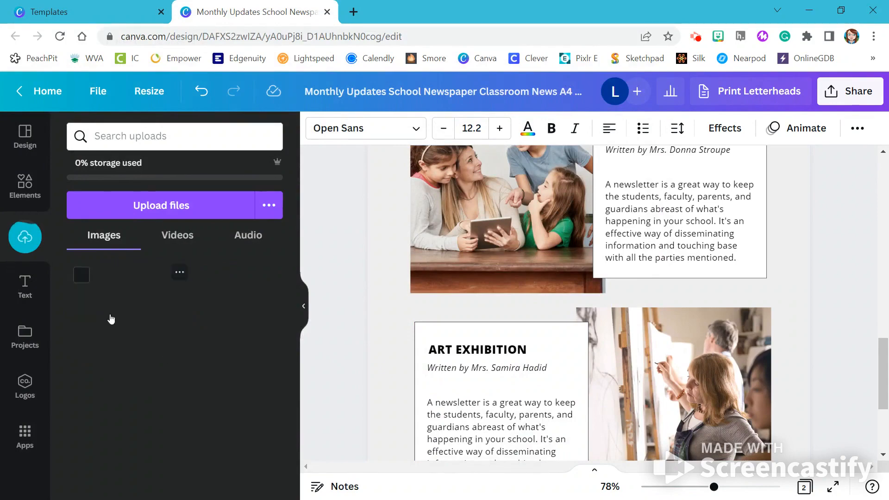
pyautogui.moveTo(113, 303); pyautogui.dragTo(576, 349)
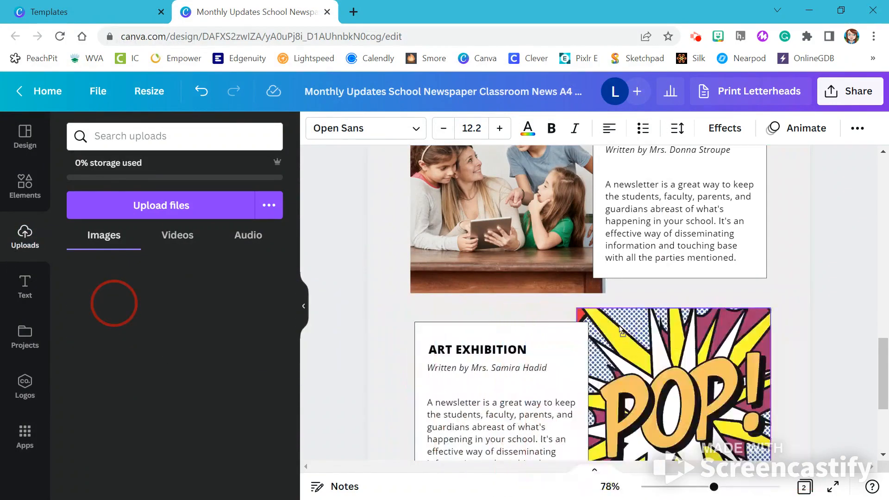
pyautogui.click(283, 419)
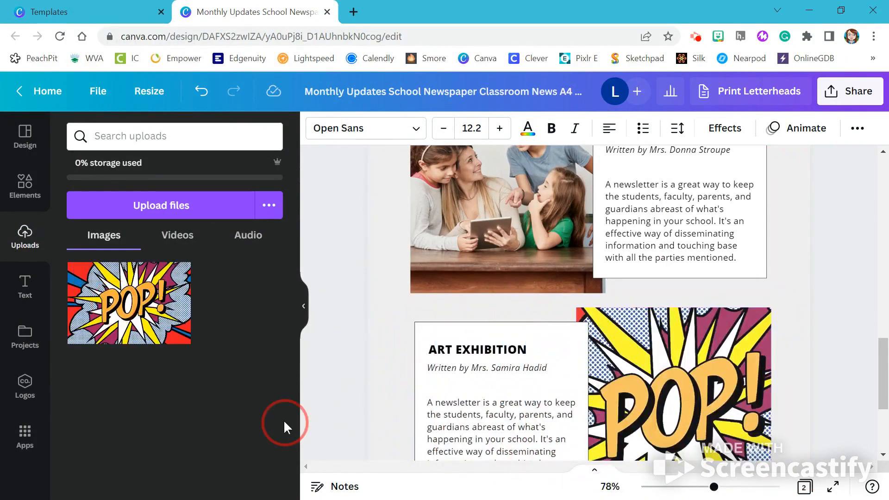
# Add a paragraph text box and place it just above the Art Exhibition article box on page 2.
pyautogui.click(26, 285)
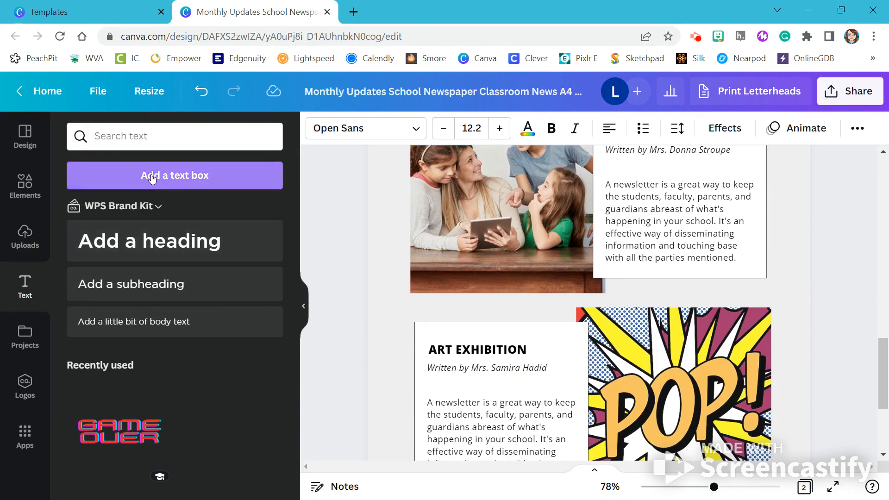
pyautogui.click(172, 174)
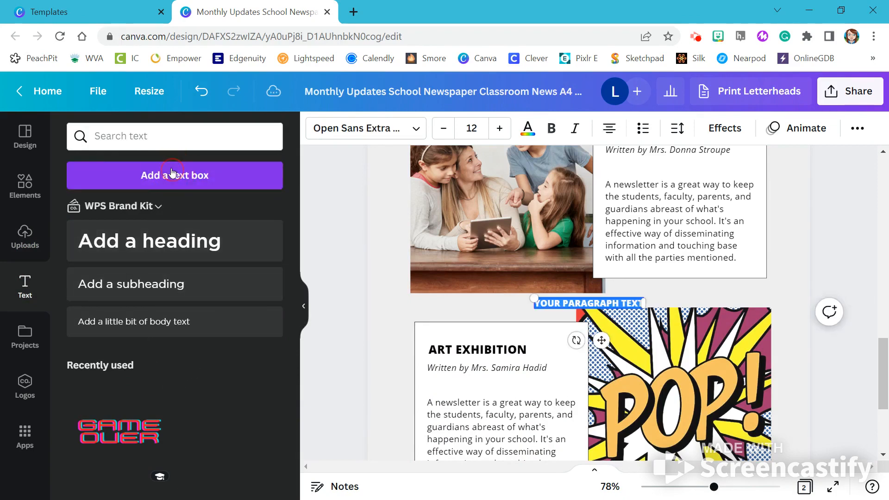
pyautogui.moveTo(615, 300); pyautogui.dragTo(552, 317)
pyautogui.click(621, 295)
pyautogui.moveTo(621, 295); pyautogui.dragTo(504, 300)
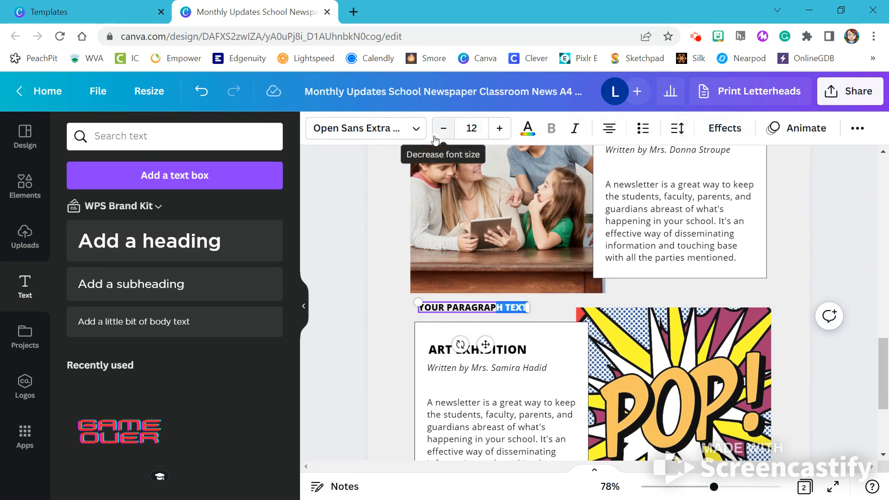
# Add the yellow glowing "SHINE SHINE SHINE" font combination and replace its middle word with a first name in capitals.
pyautogui.scroll(-5, 199, 351)
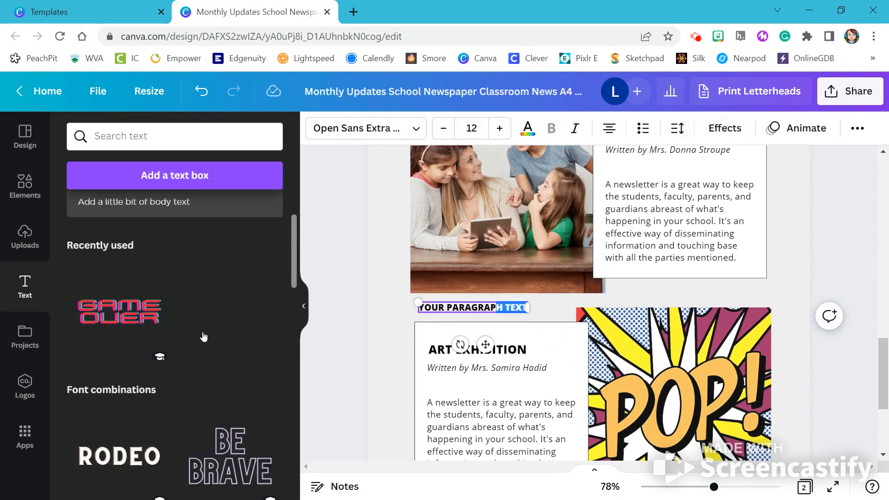
pyautogui.scroll(-3, 186, 398)
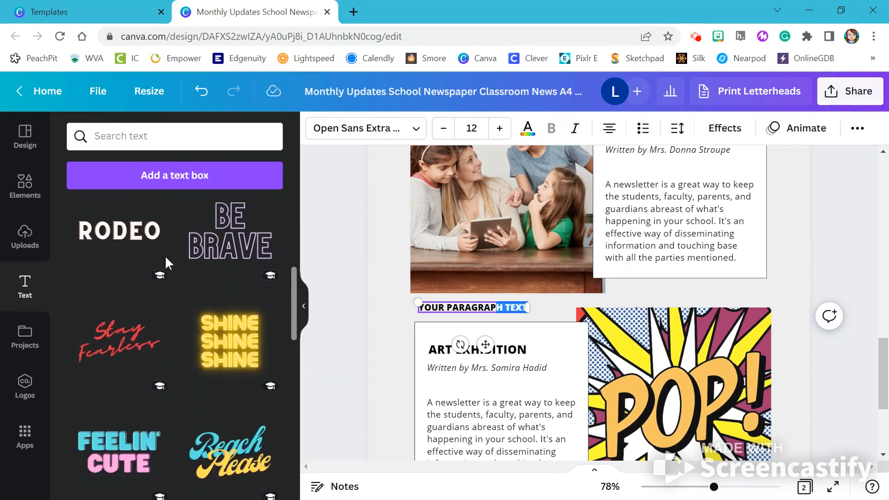
pyautogui.click(222, 342)
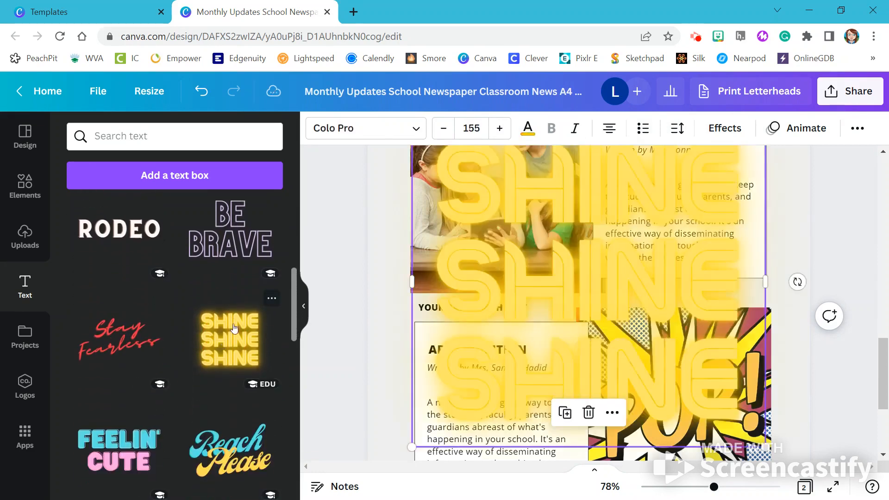
pyautogui.click(558, 284)
pyautogui.doubleClick(560, 286)
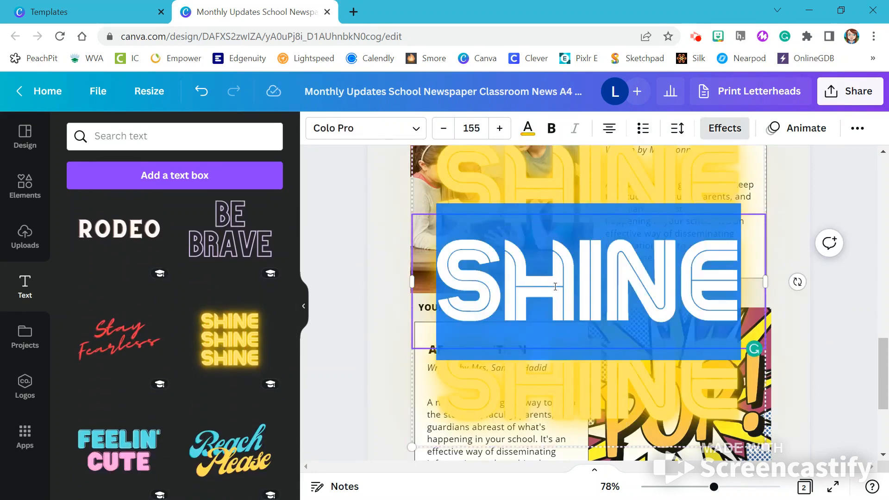
pyautogui.write('LAURA')
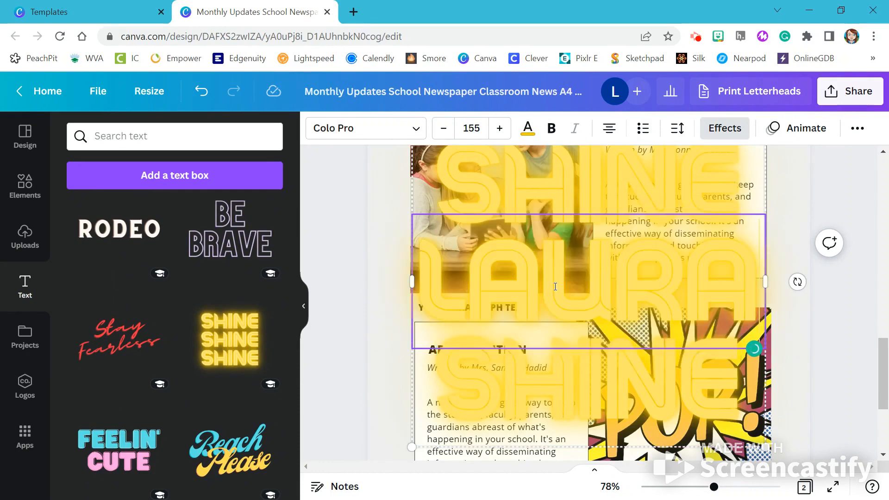
pyautogui.click(337, 281)
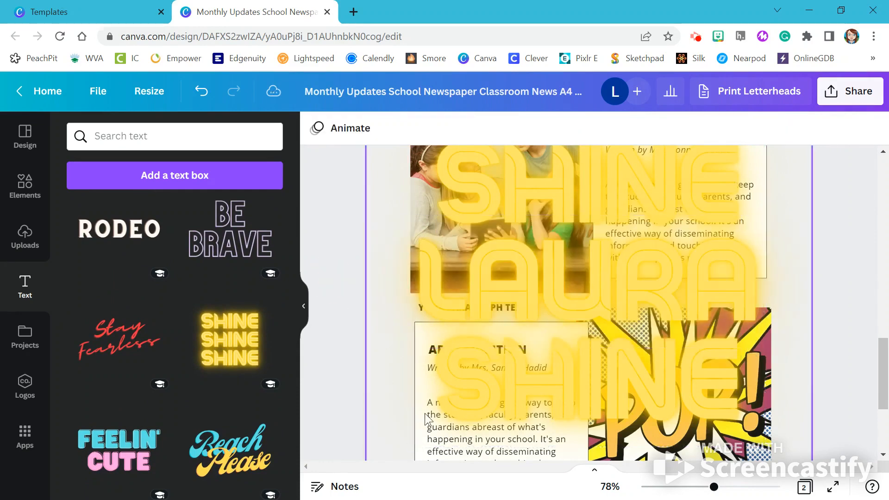
# Shrink the glowing three-line text group and place it over the lower-left part of the family photo on page 2.
pyautogui.click(575, 249)
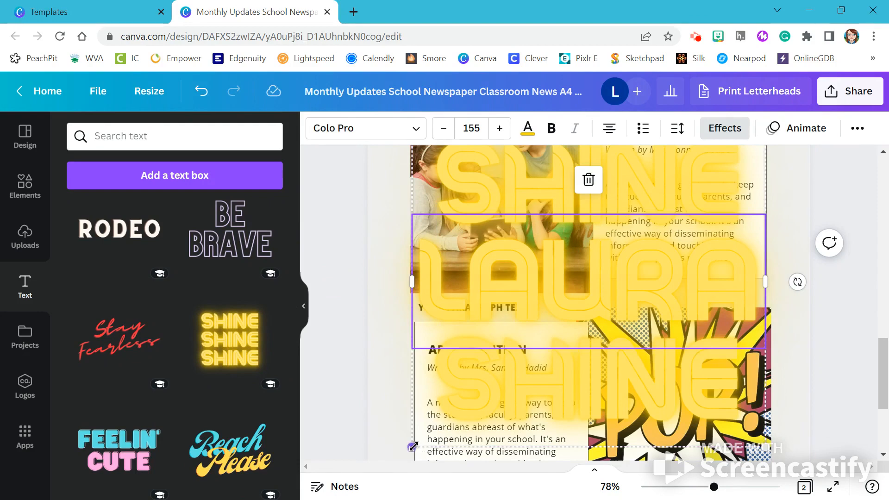
pyautogui.moveTo(413, 446); pyautogui.dragTo(622, 203)
pyautogui.moveTo(698, 175); pyautogui.dragTo(478, 233)
pyautogui.click(335, 299)
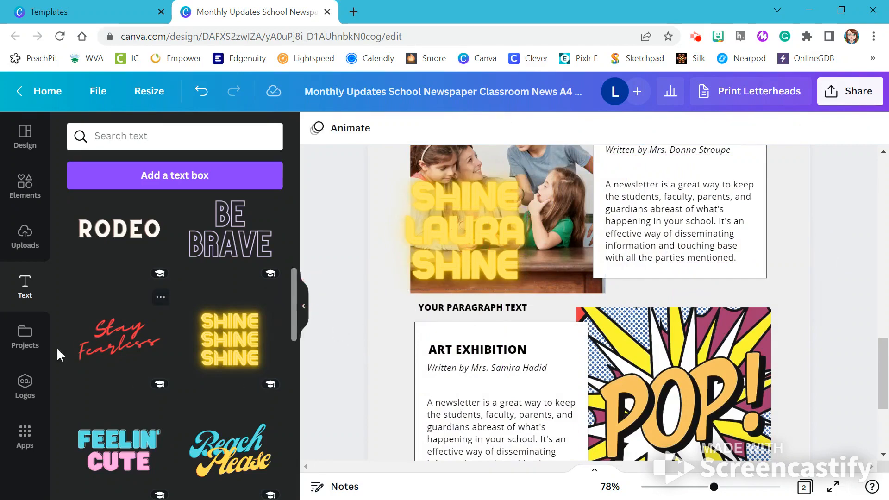
# Add the WPS graduation-cap logo from the WPS Brand Kit, shrink it and use it to replace the POP! image.
pyautogui.click(28, 335)
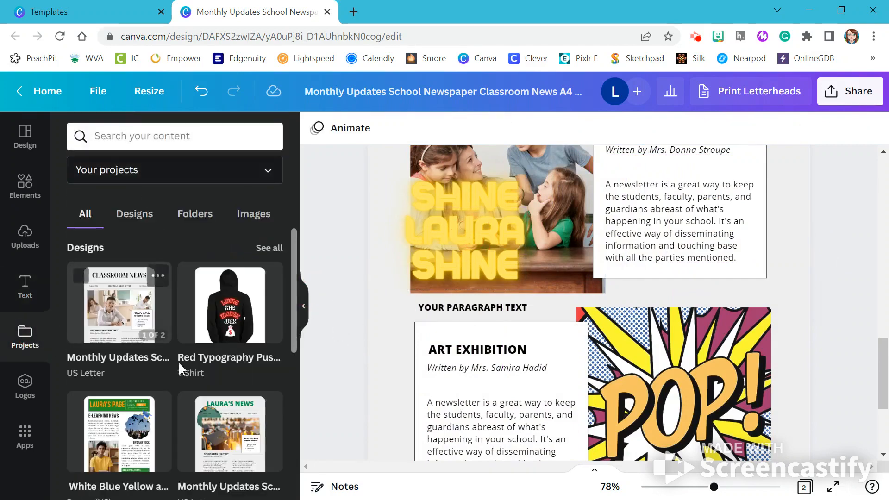
pyautogui.click(25, 386)
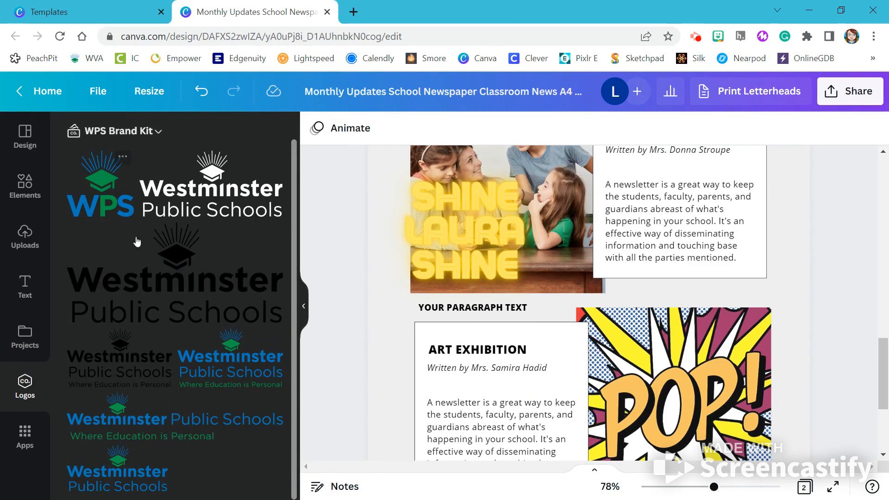
pyautogui.moveTo(111, 173); pyautogui.dragTo(645, 239)
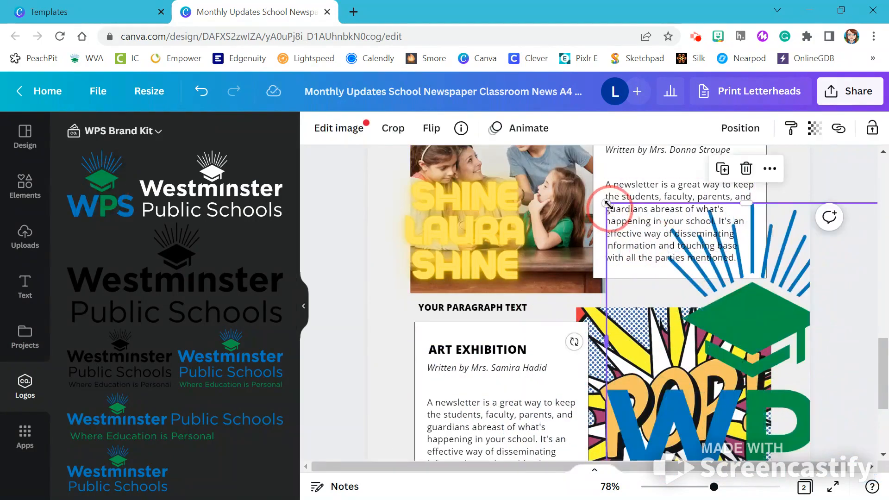
pyautogui.moveTo(607, 202); pyautogui.dragTo(789, 324)
pyautogui.moveTo(792, 447); pyautogui.dragTo(676, 307)
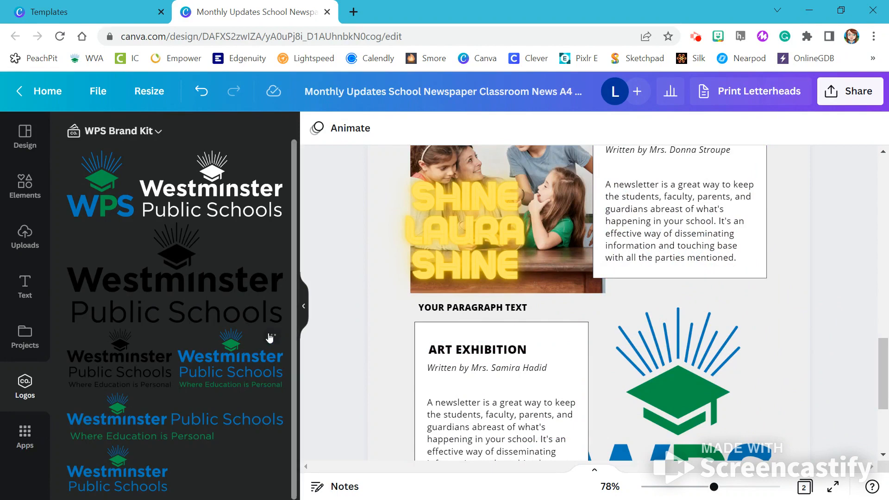
# Collapse the side panel to give the newspaper pages more room.
pyautogui.click(304, 307)
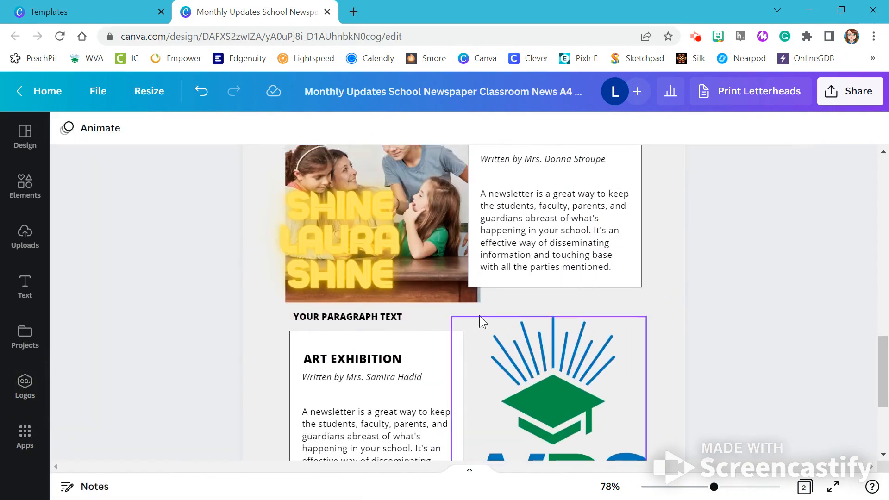
pyautogui.scroll(5, 479, 315)
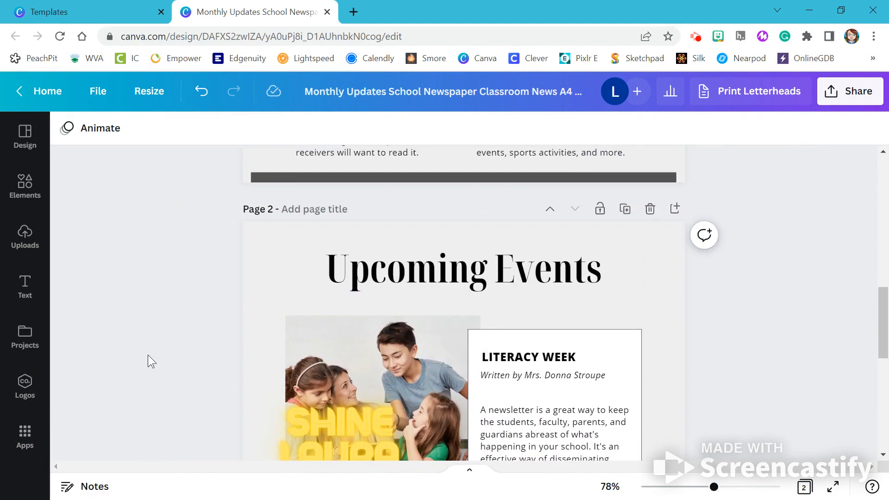